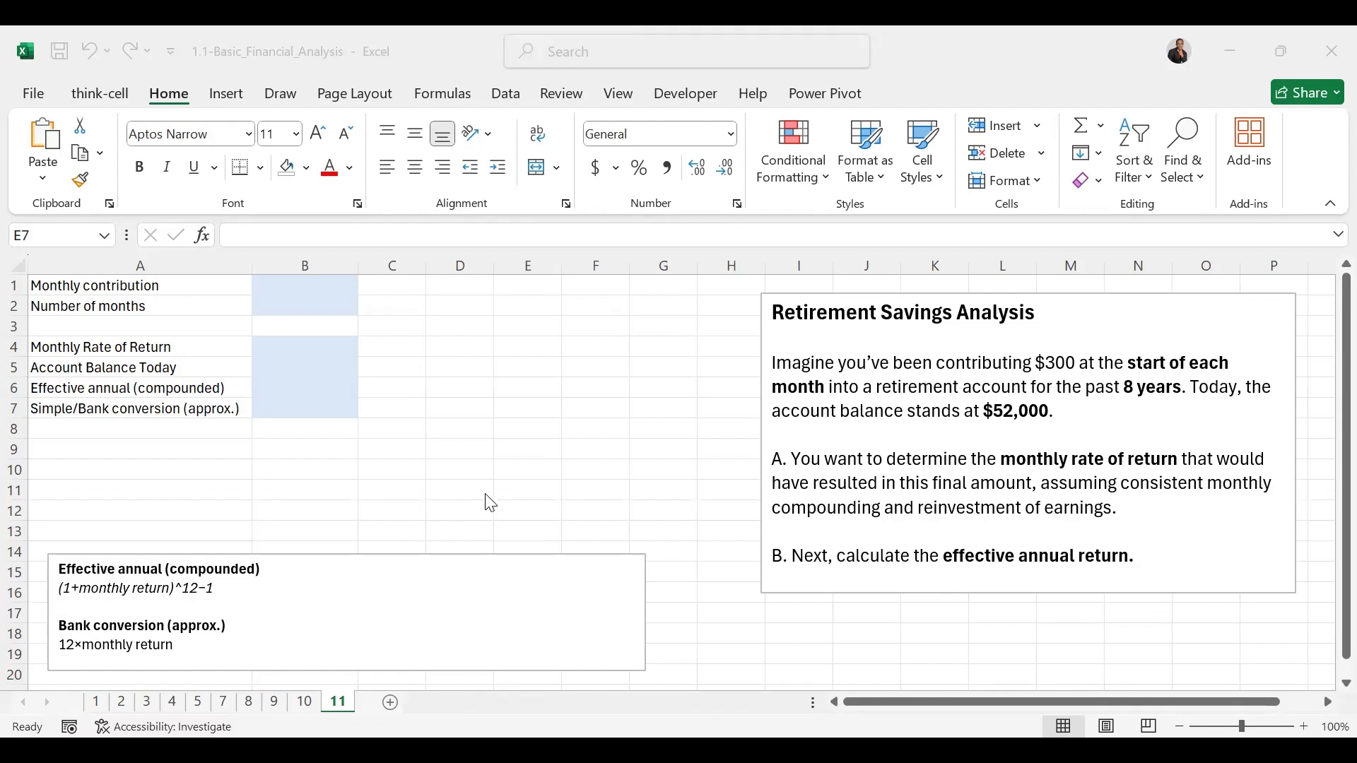
Step: Enter a monthly contribution of 300 in B1 and calculate the number of months in B2 with =12*8
left_click(319, 281)
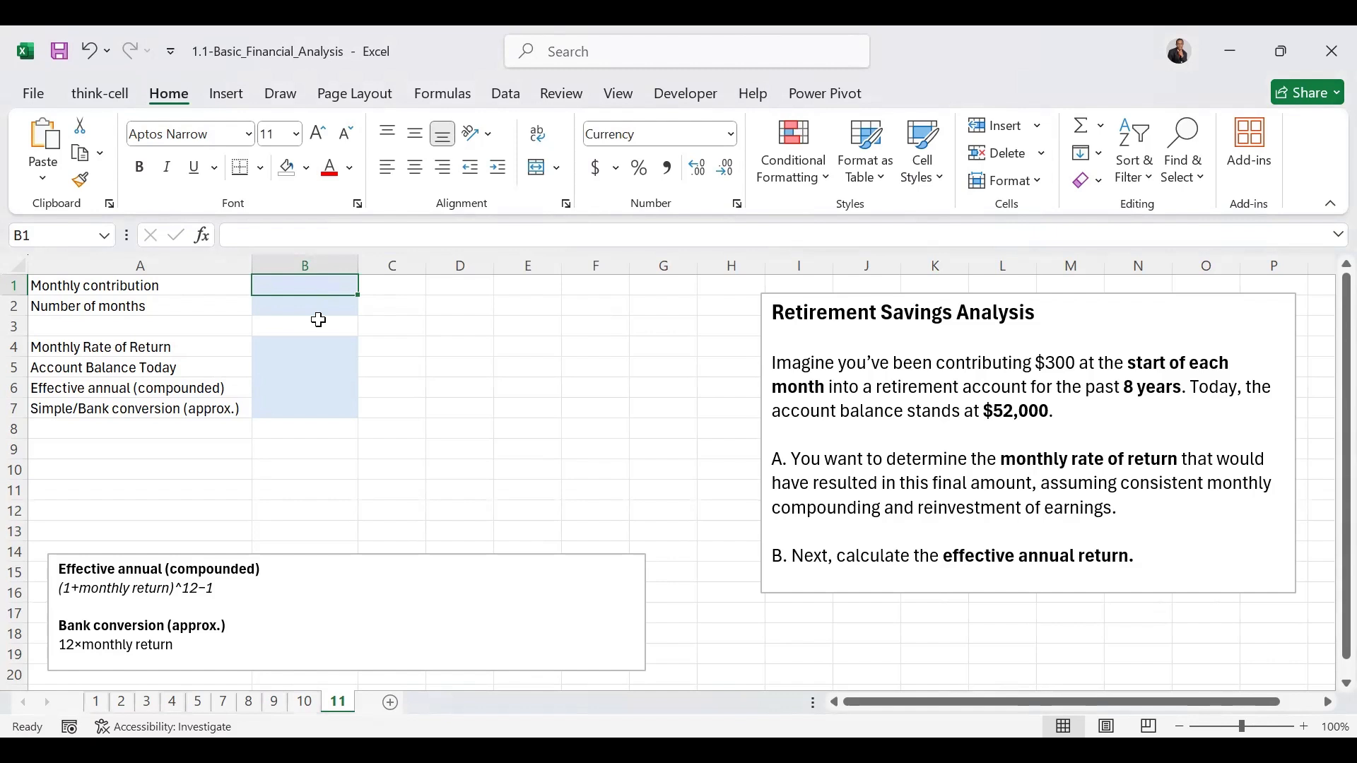
type("300")
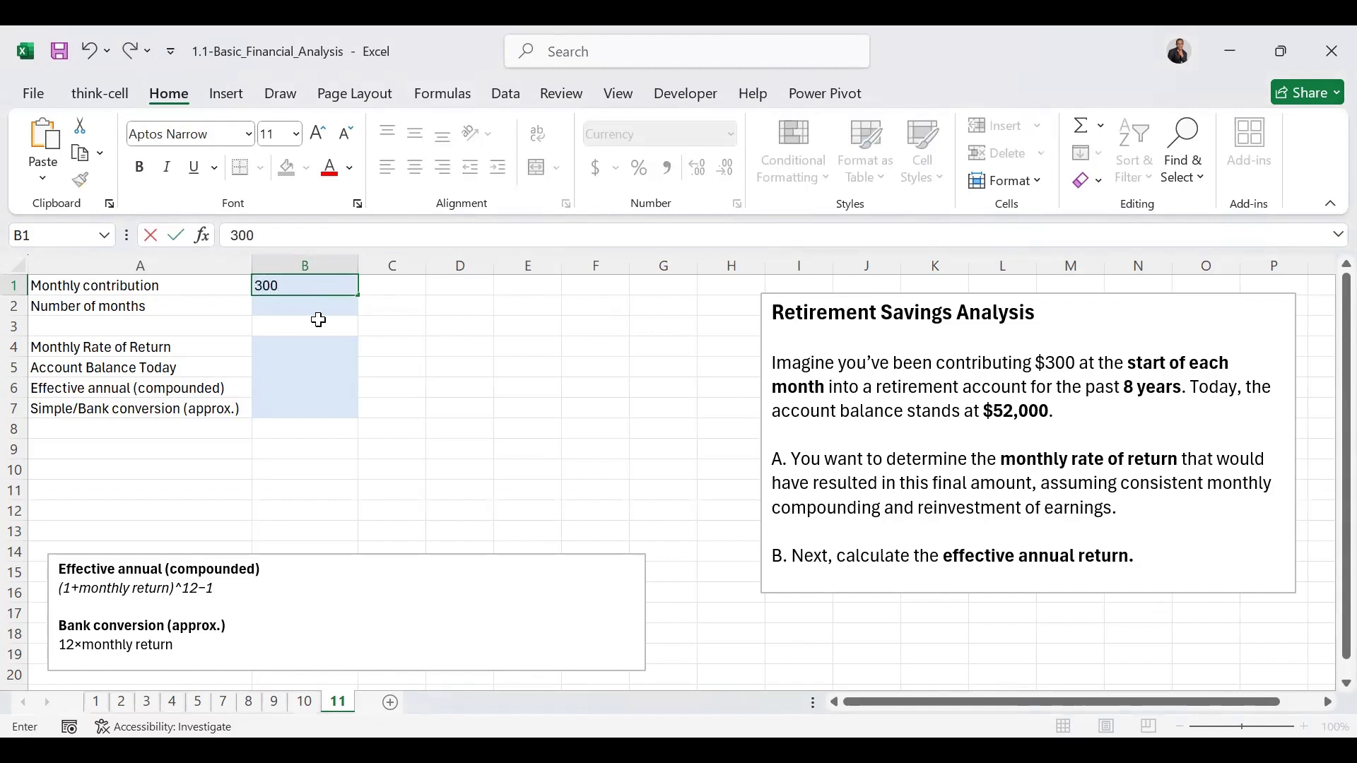
key("ctrl+Return")
left_click(304, 307)
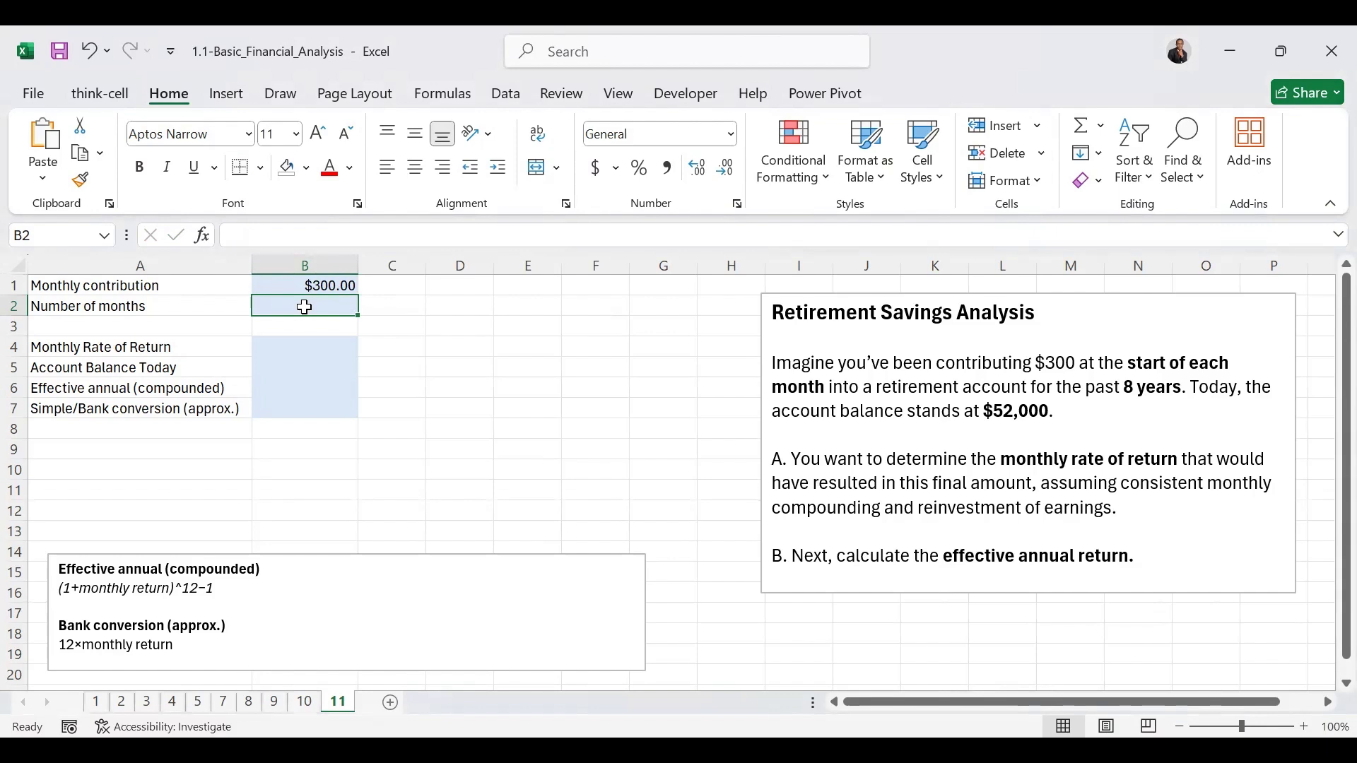
type("=12")
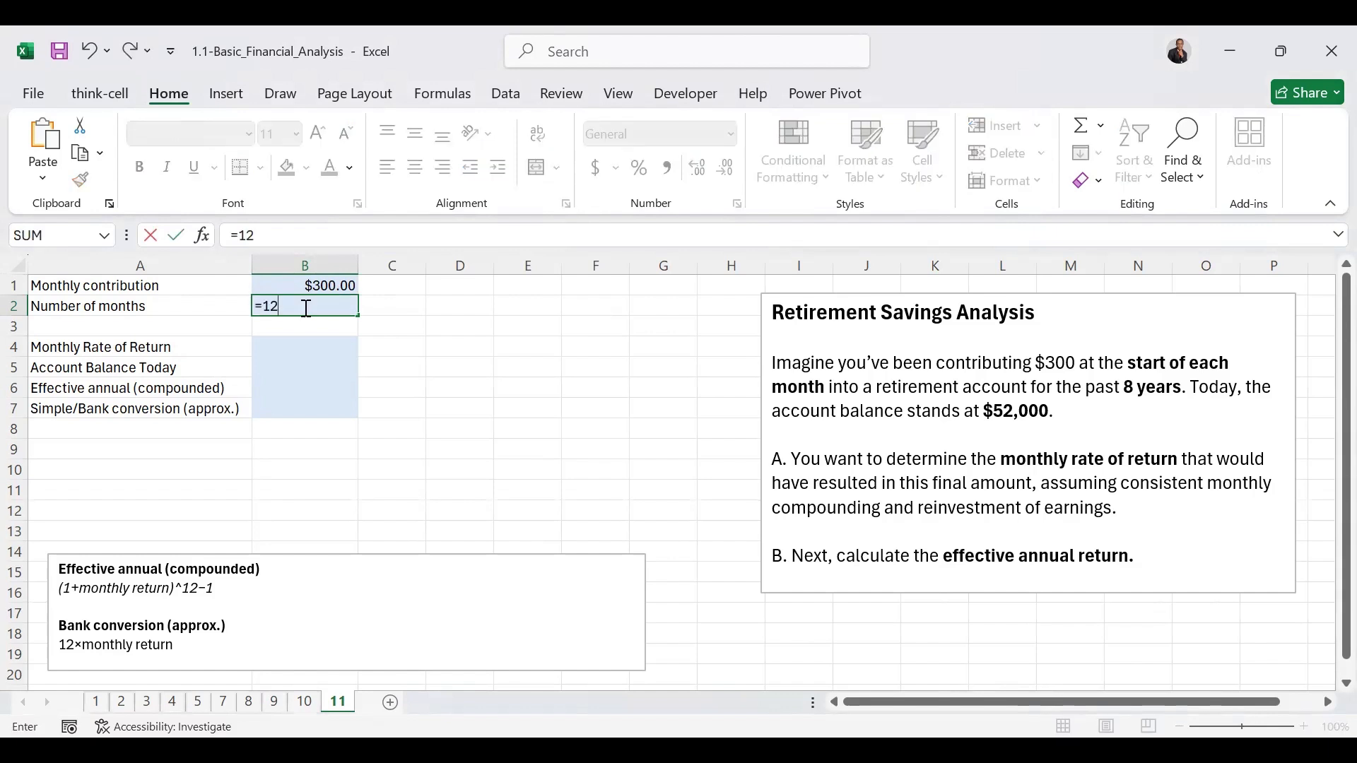
type("*8")
key("ctrl+Return")
Step: Enter 0.5% as the trial monthly rate of return in B4
left_click(326, 352)
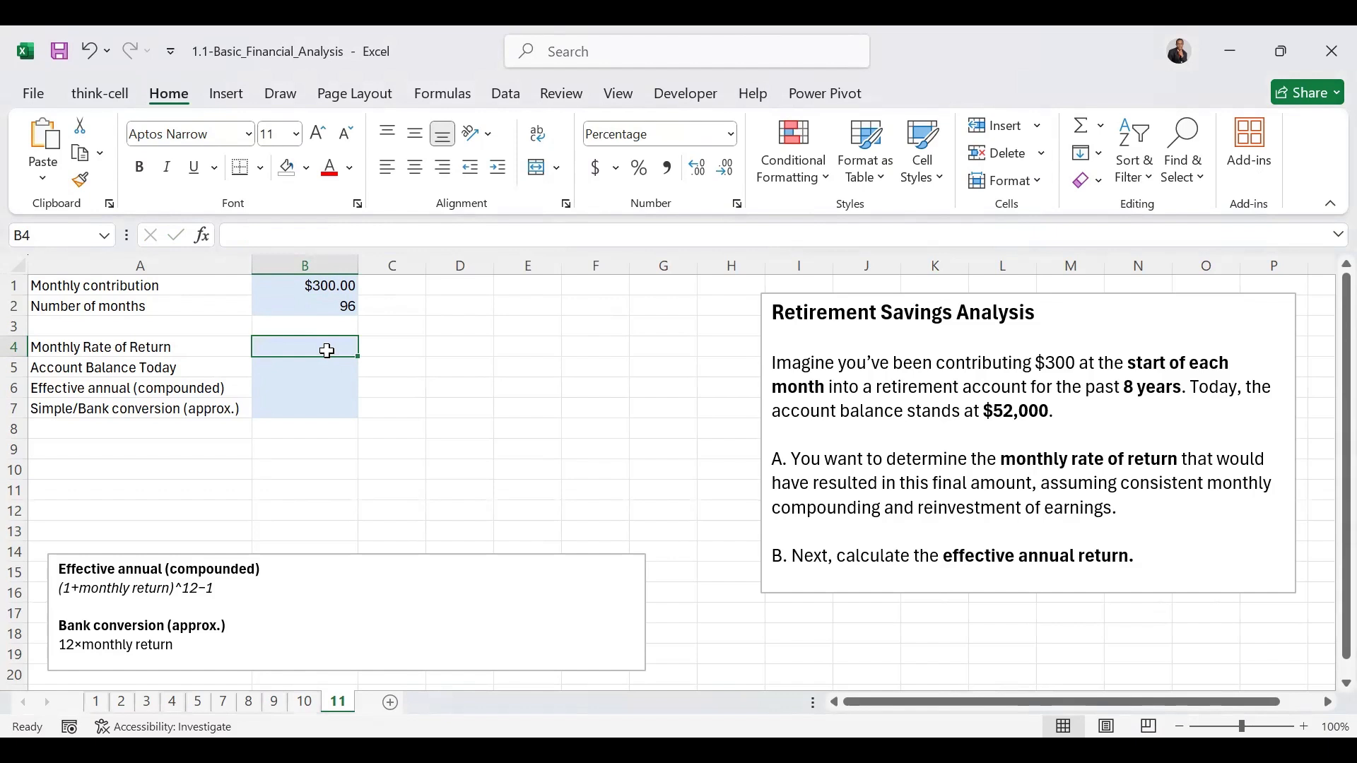
type("0.5")
left_click(328, 352)
left_click(314, 381)
Step: Calculate the account balance in B5 with =FV(B4,B2,B1,,1), using beginning-of-period payments
left_click(309, 369)
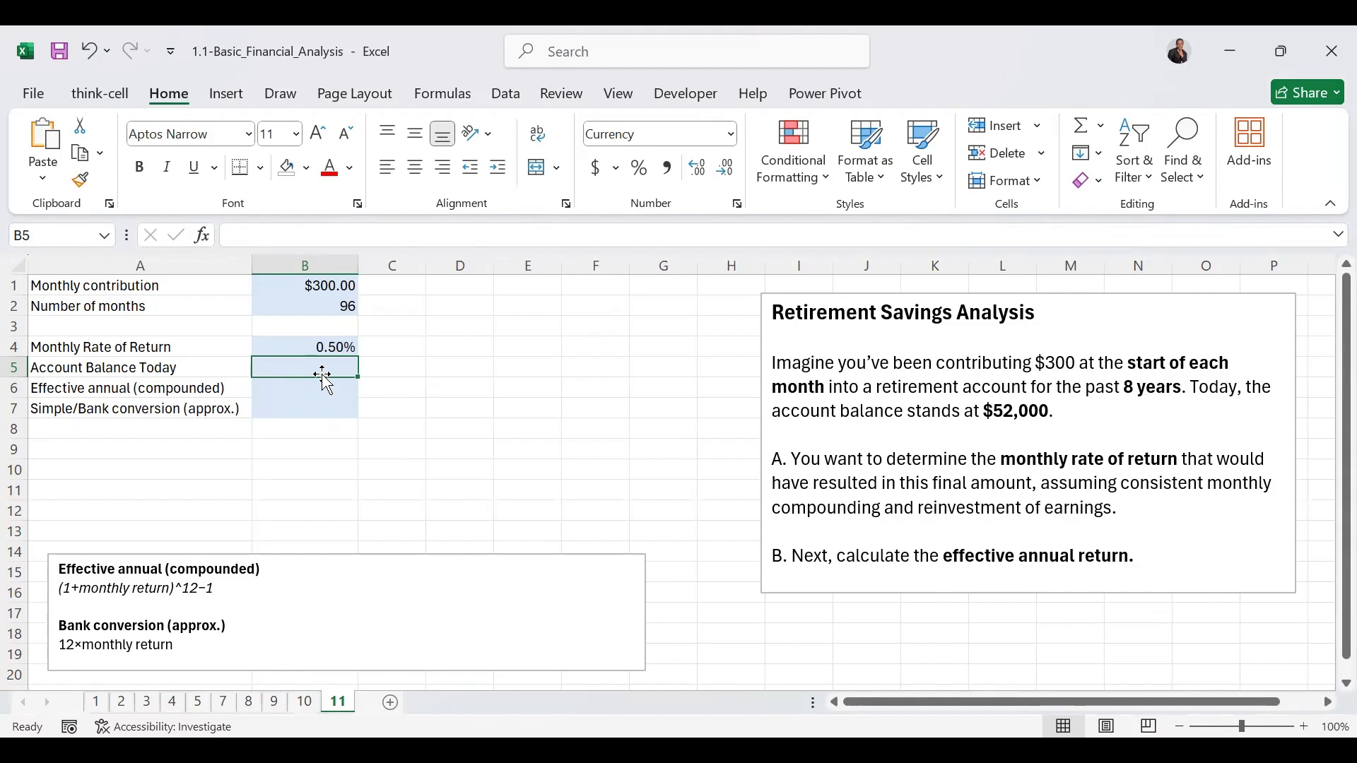
type("=")
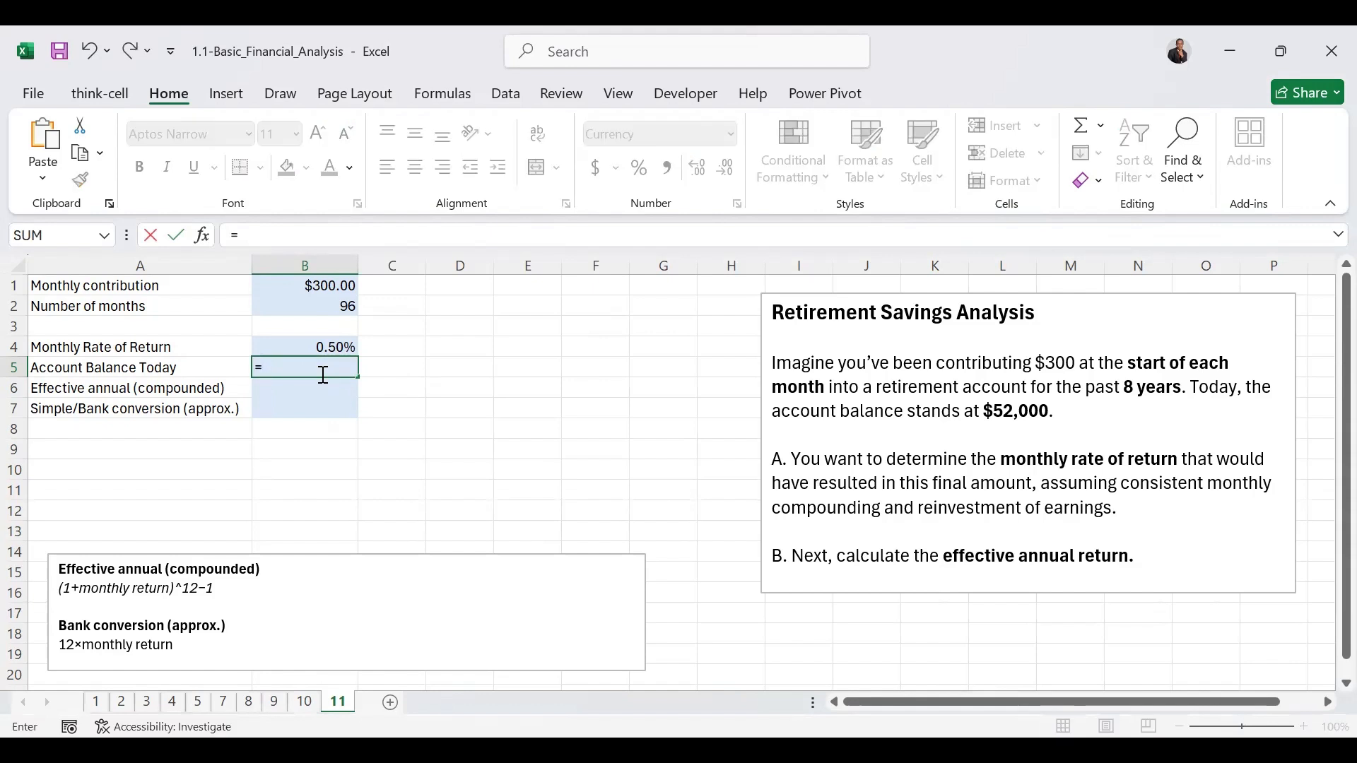
type("FV(")
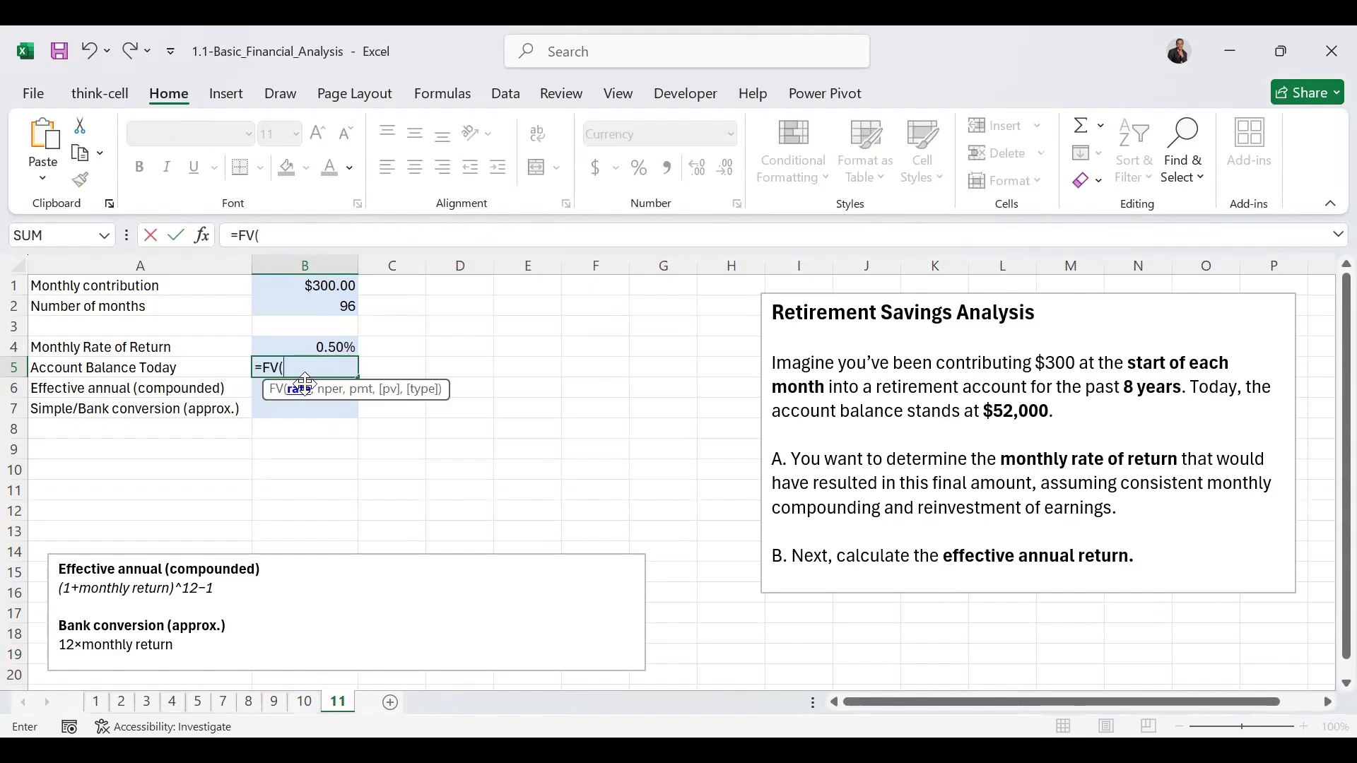
left_click(339, 341)
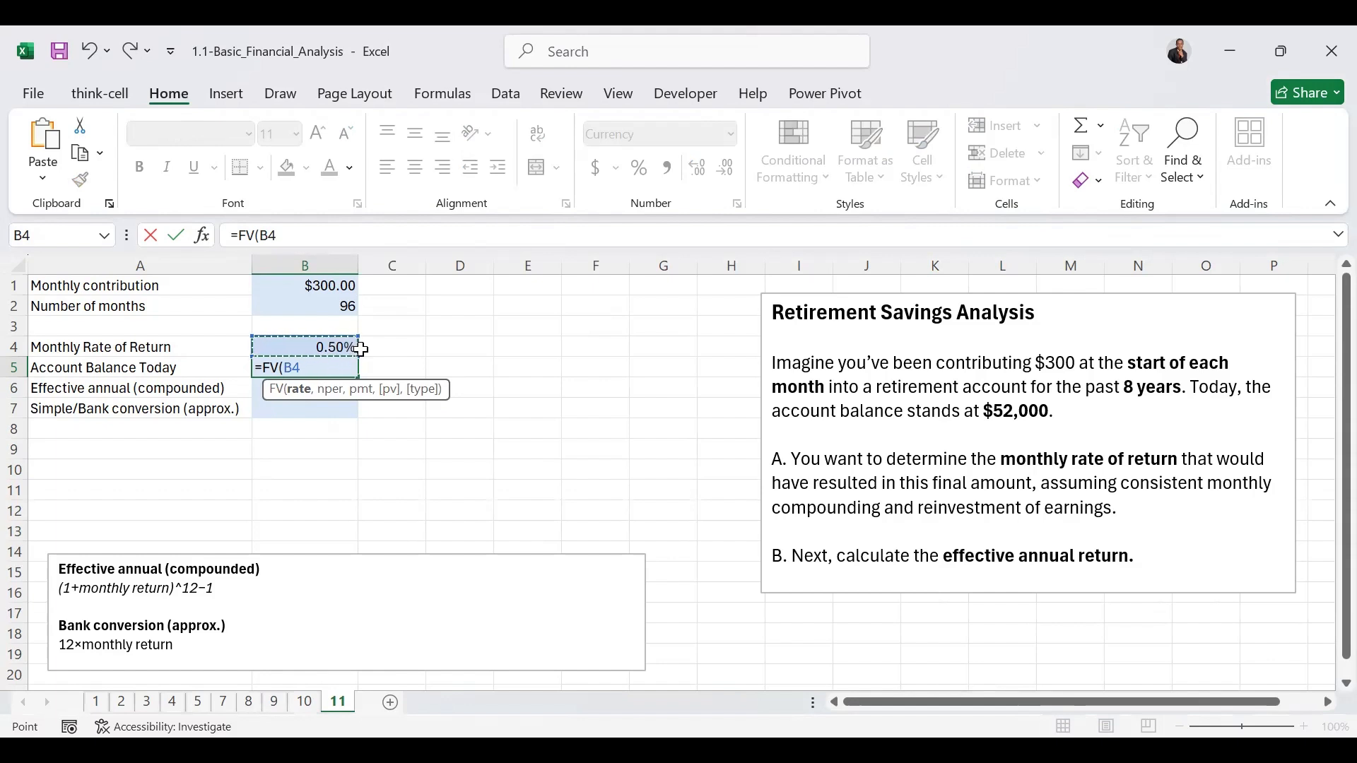
type(",")
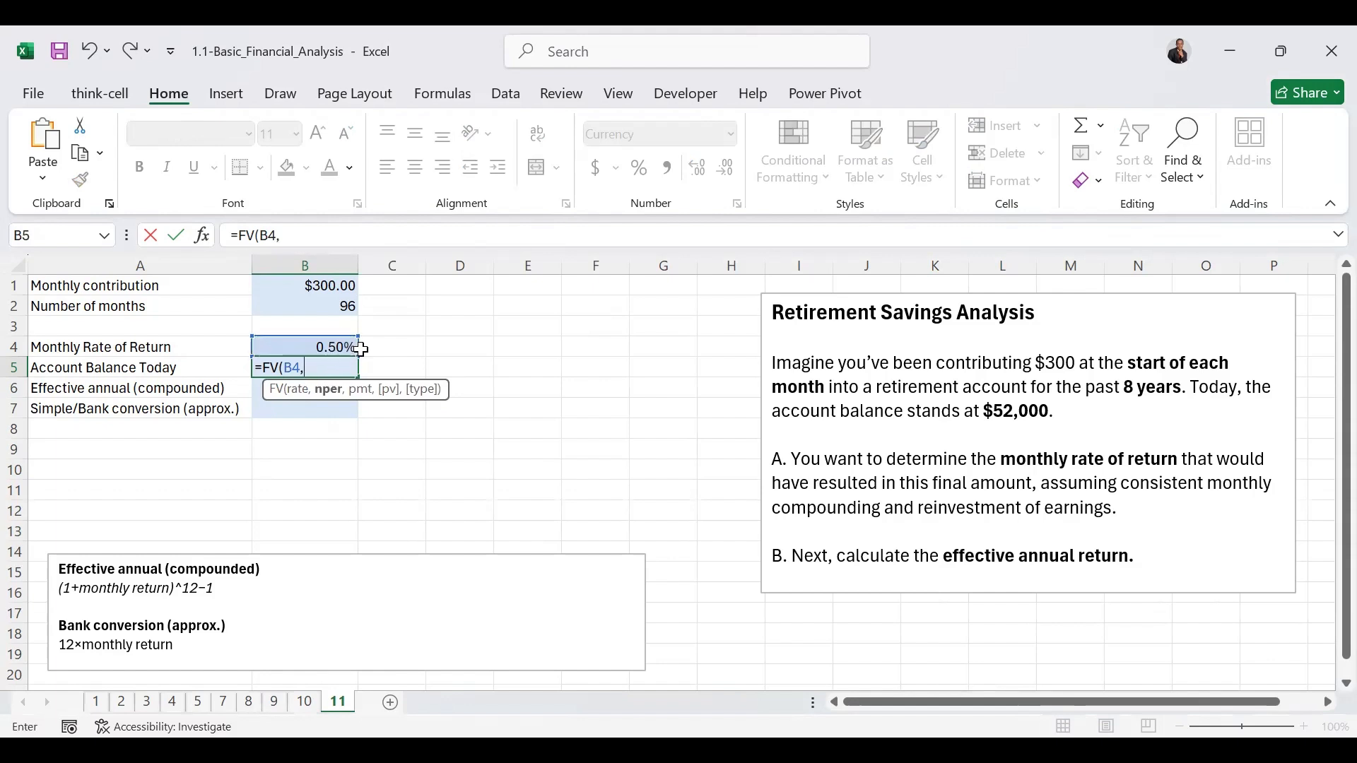
left_click(340, 309)
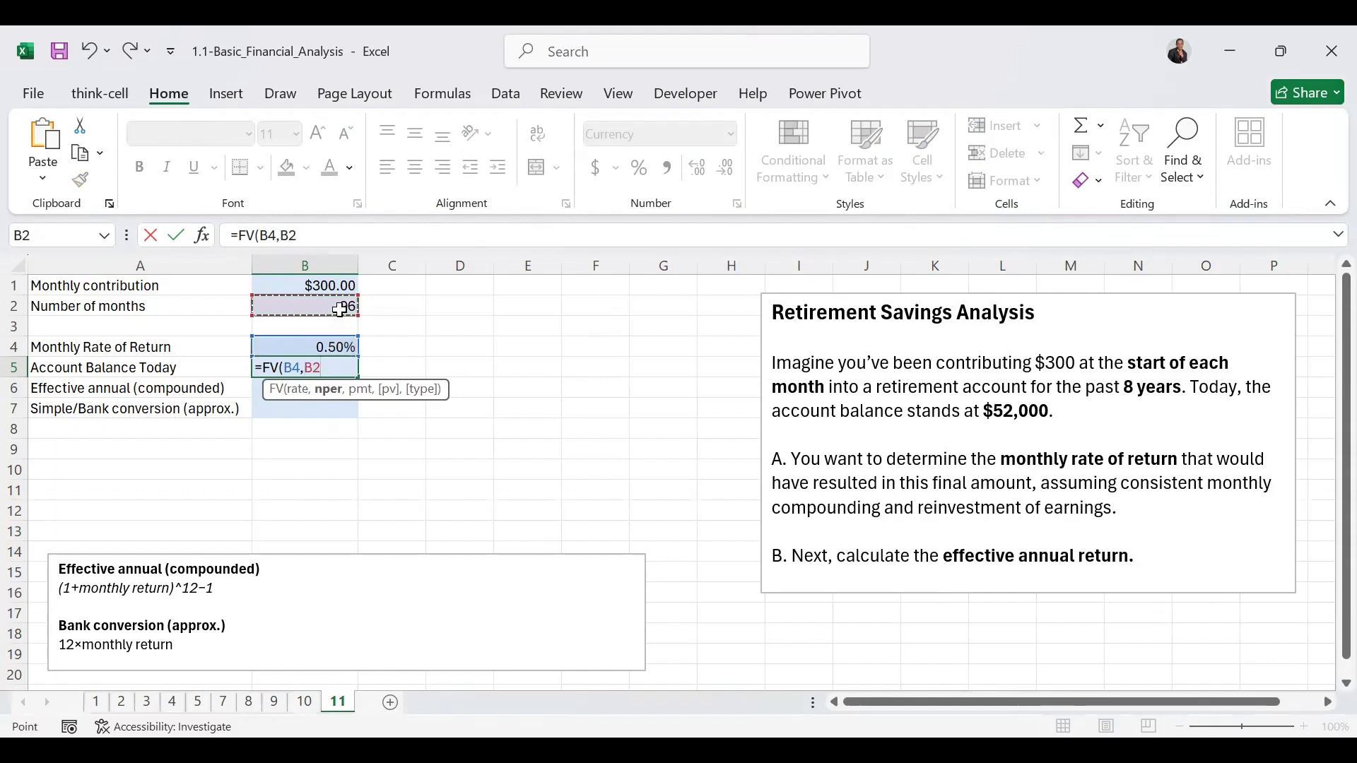
type(",")
left_click(336, 283)
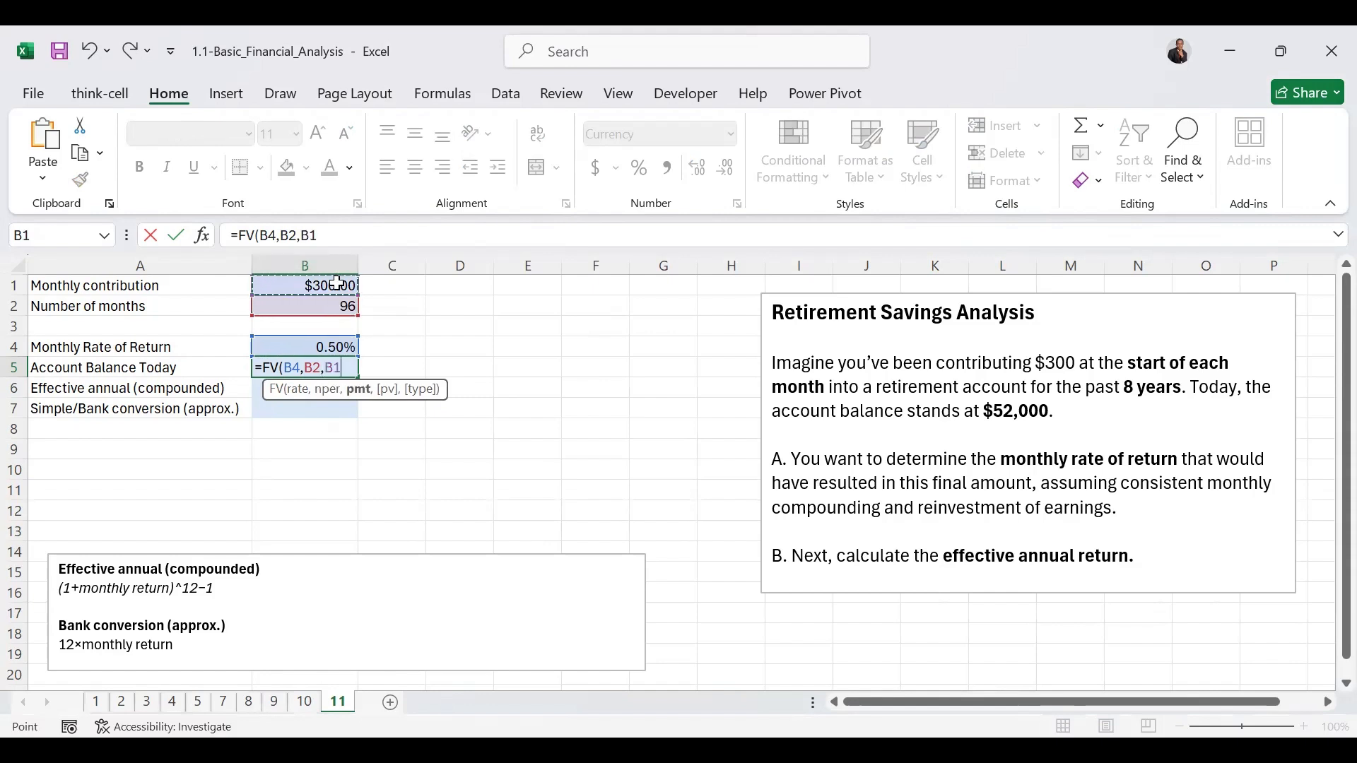
type(",")
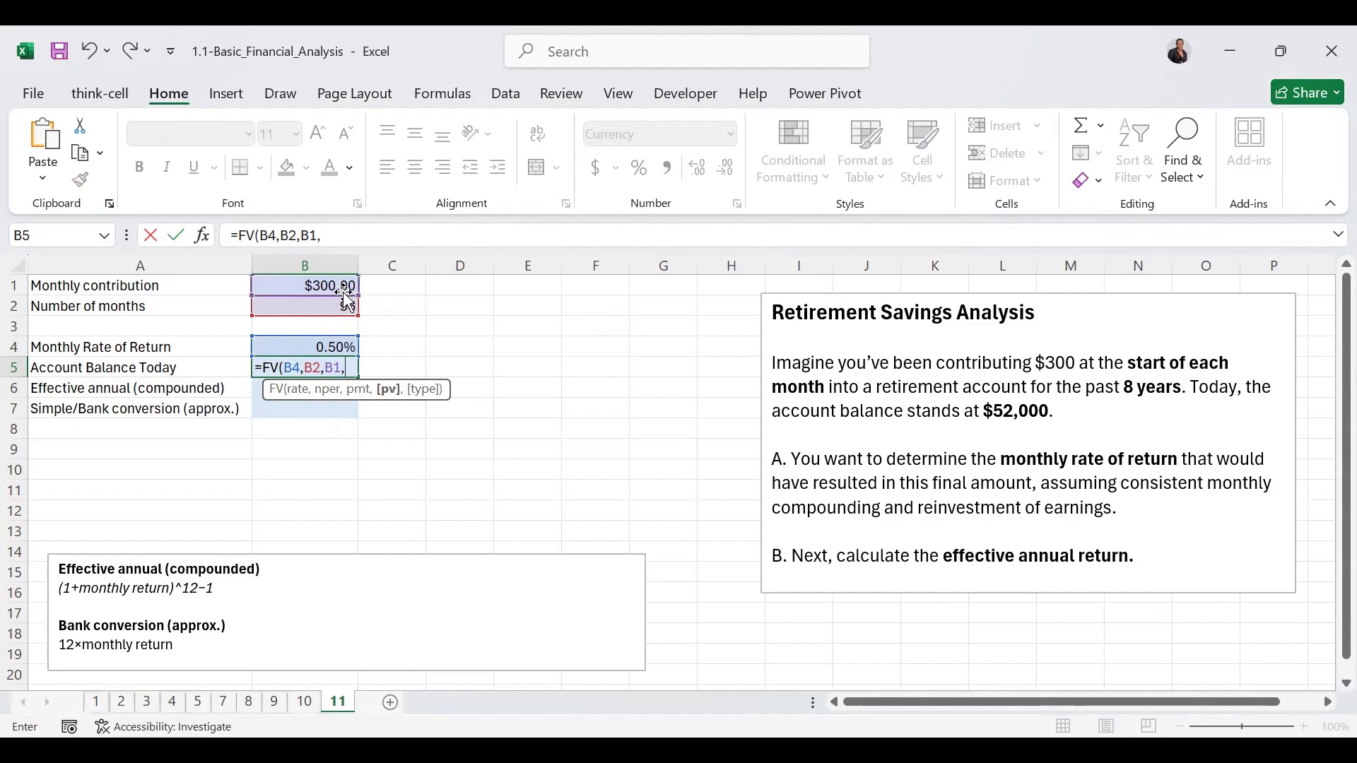
type(",")
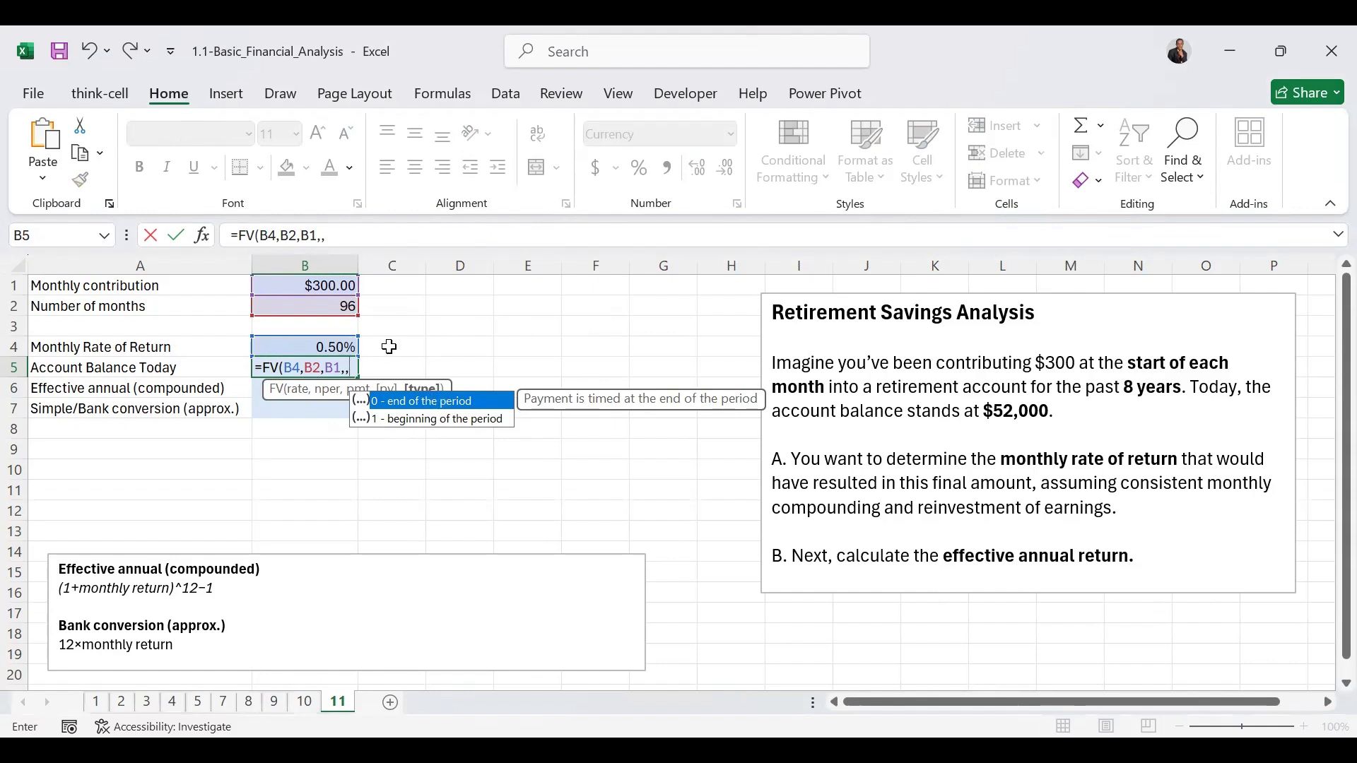
type("1")
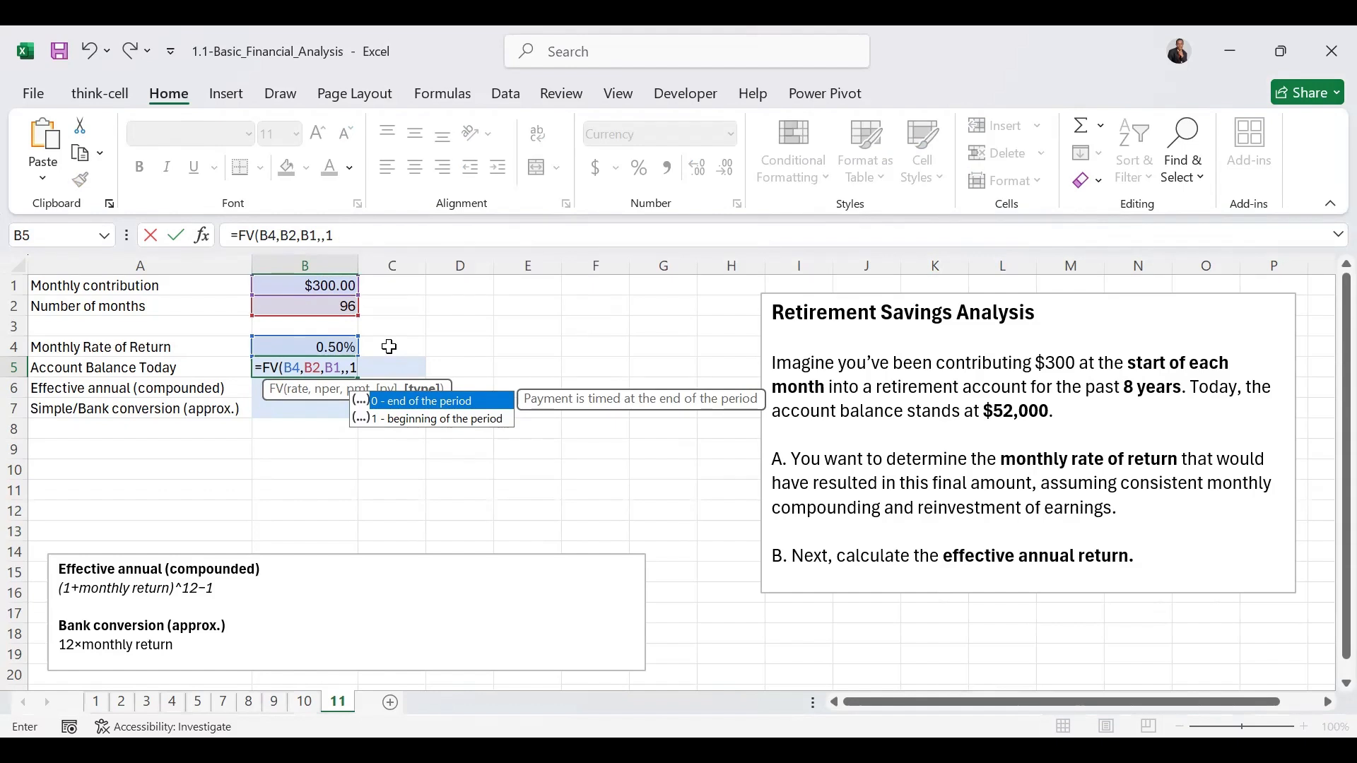
type(")")
key("ctrl+Return")
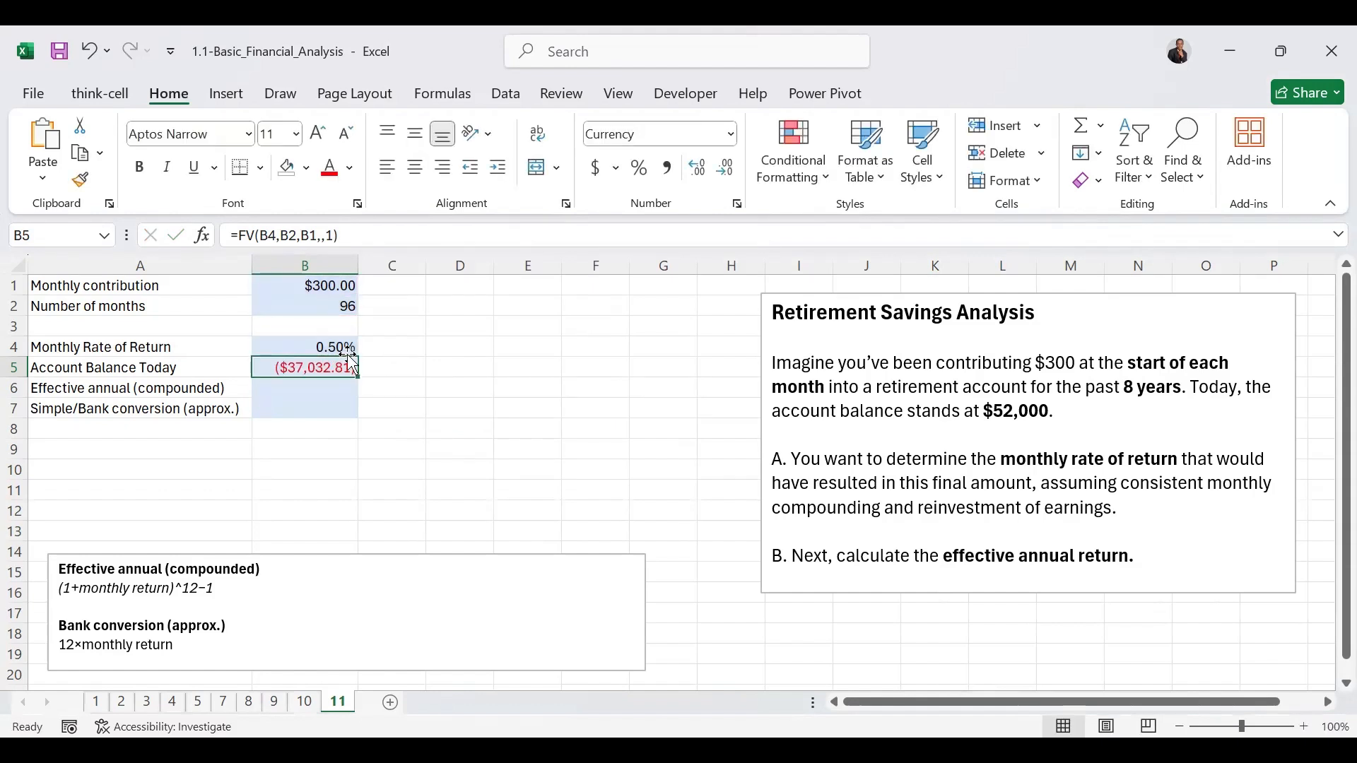
Step: Make the payment argument negative in the B5 formula so it reads =FV(B4,B2,-B1,,1)
left_click(304, 236)
type("-")
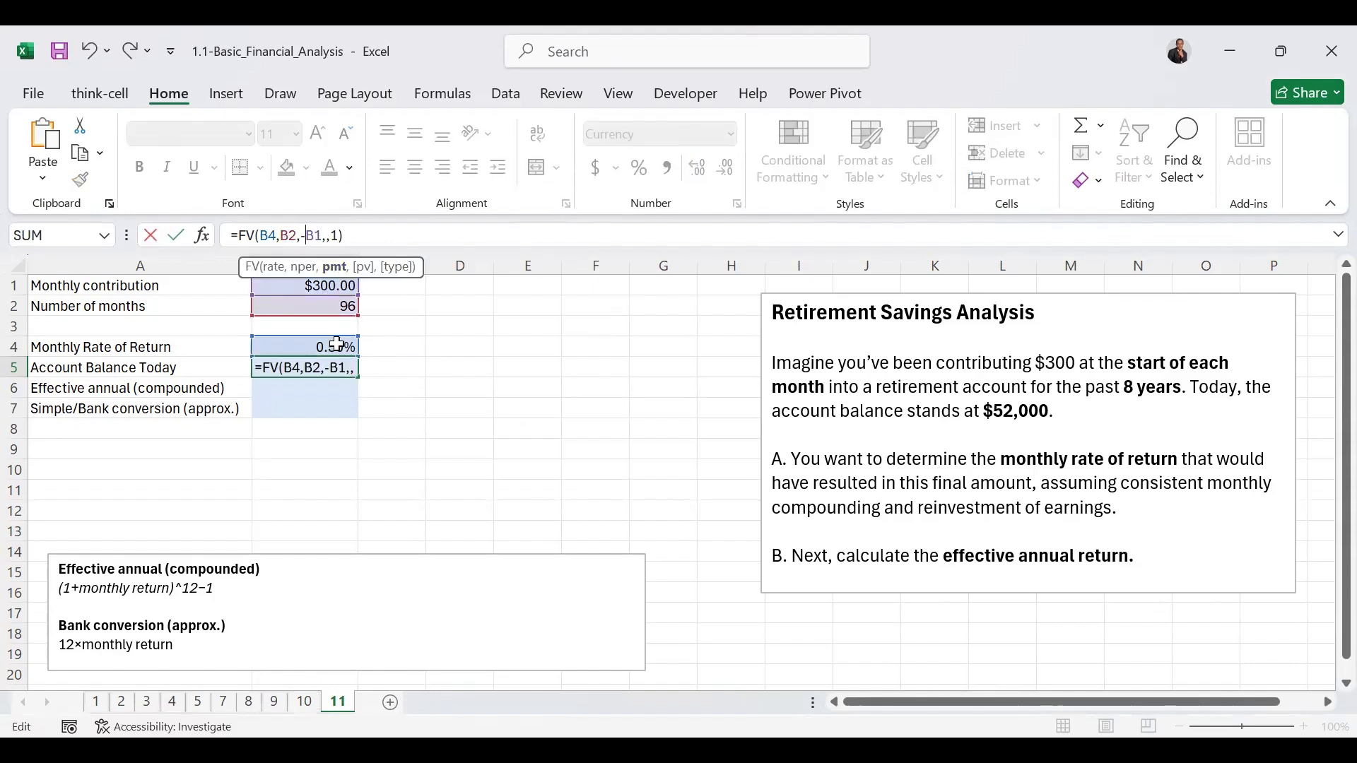
key("ctrl+Return")
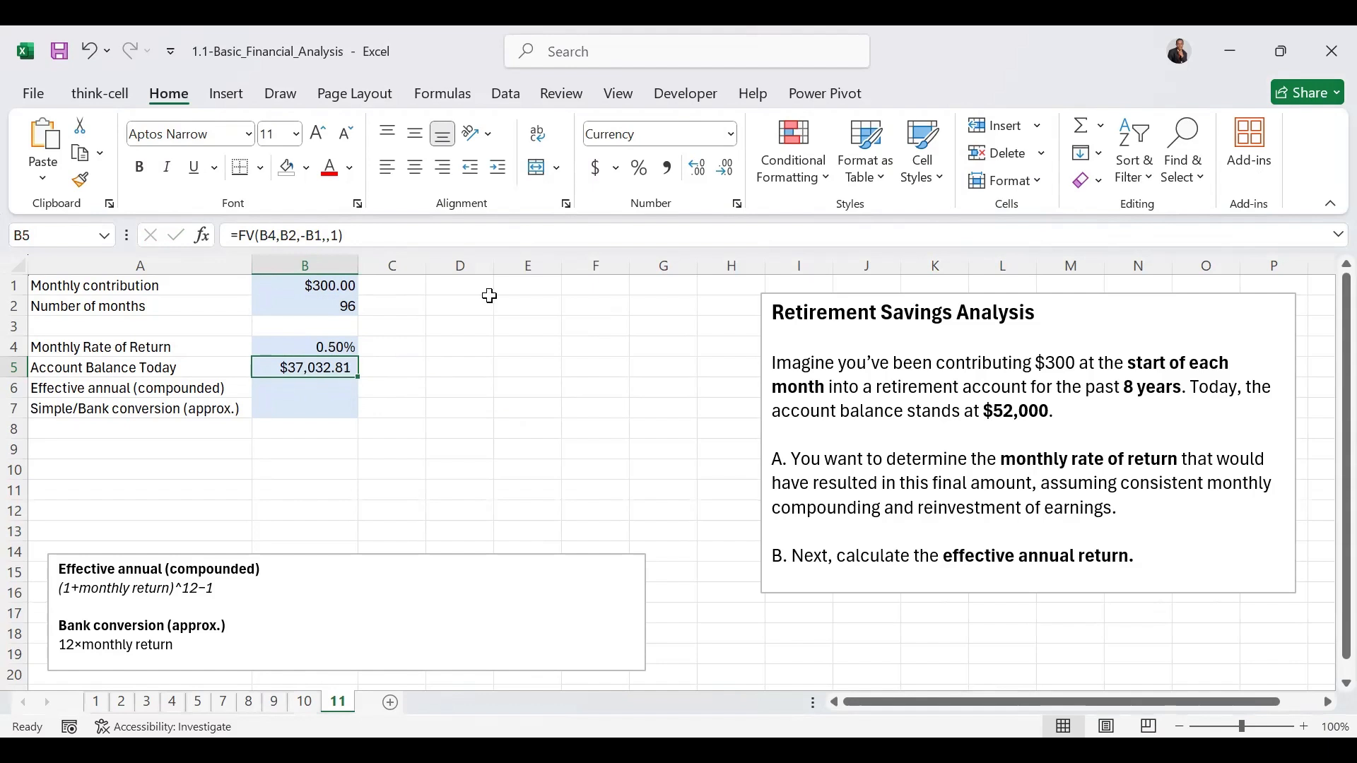
Step: Run Goal Seek to bring the account balance in B5 to 52000 by changing the monthly rate in B4, and keep the solution
left_click(504, 96)
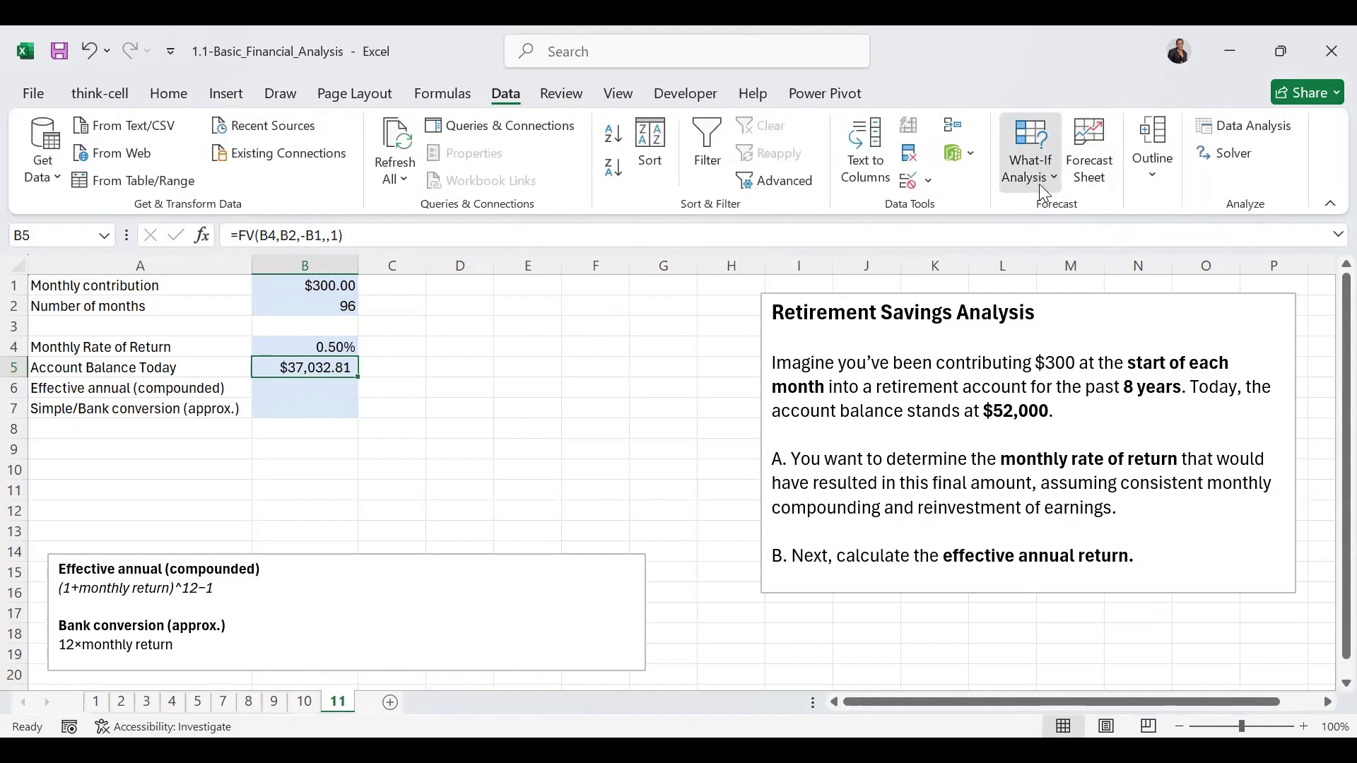
left_click(1040, 183)
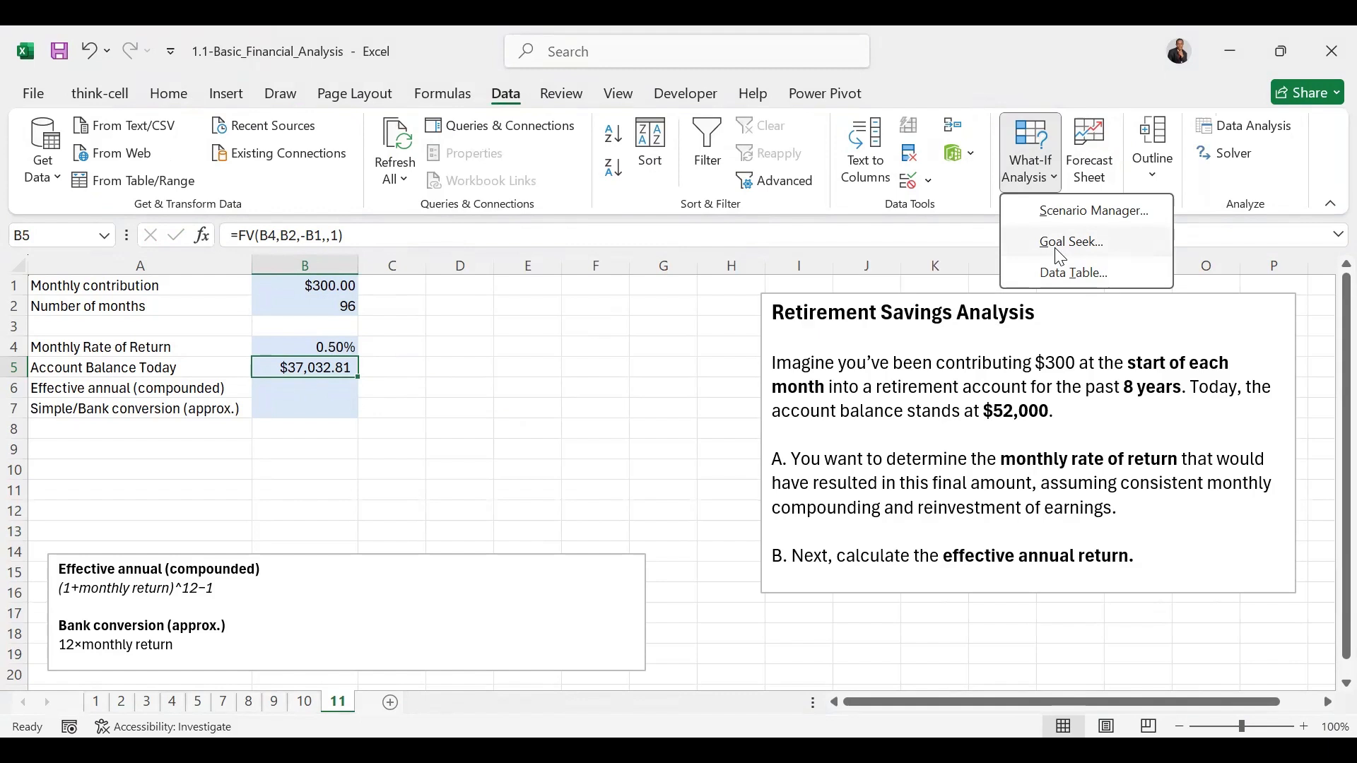
left_click(1060, 256)
left_click(1120, 291)
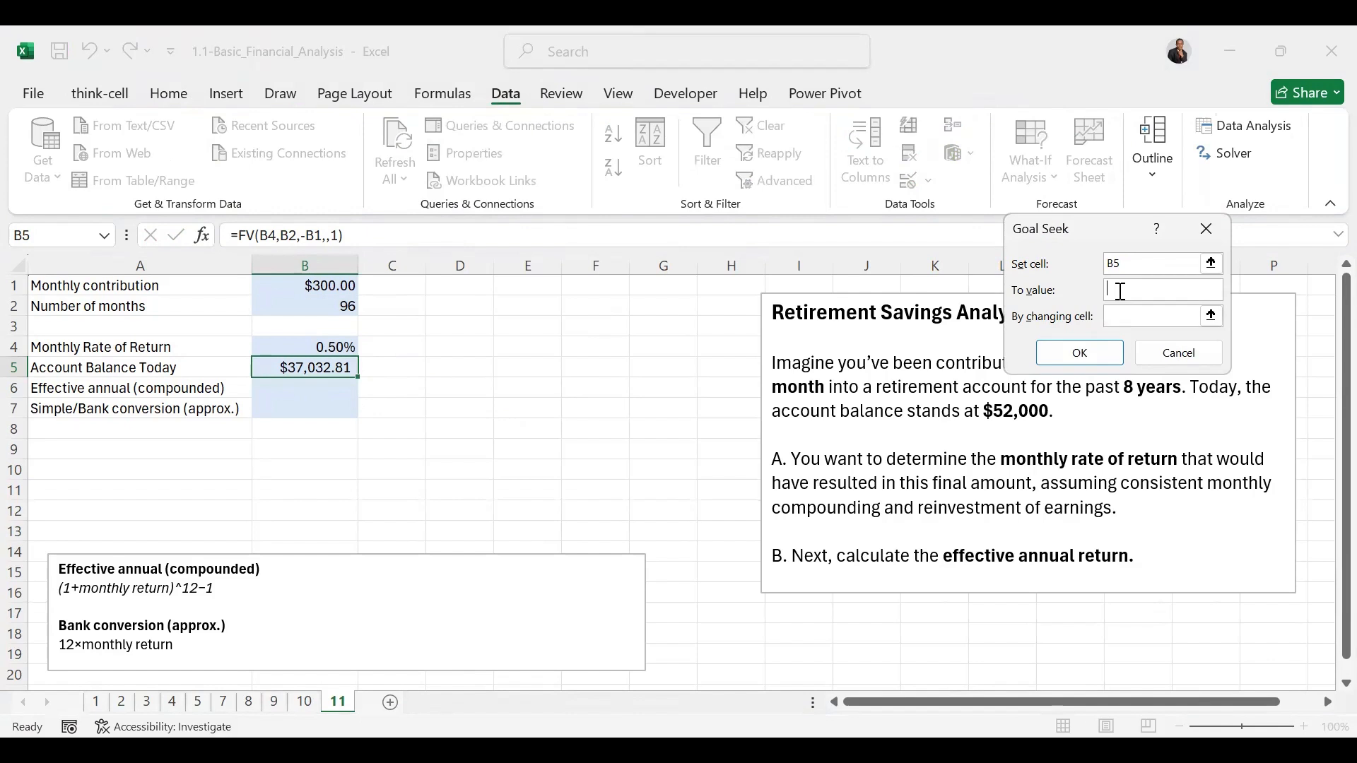
type("52000")
left_click(1124, 311)
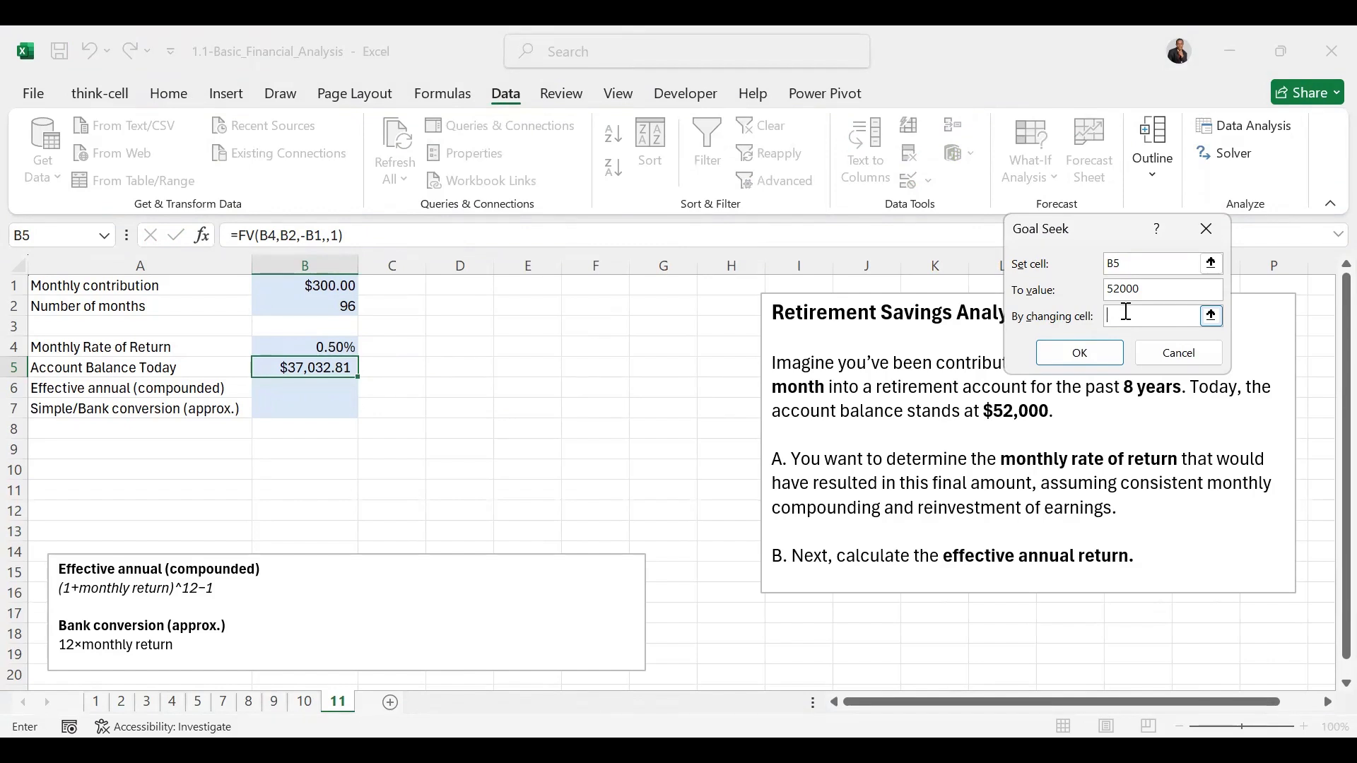
left_click(328, 343)
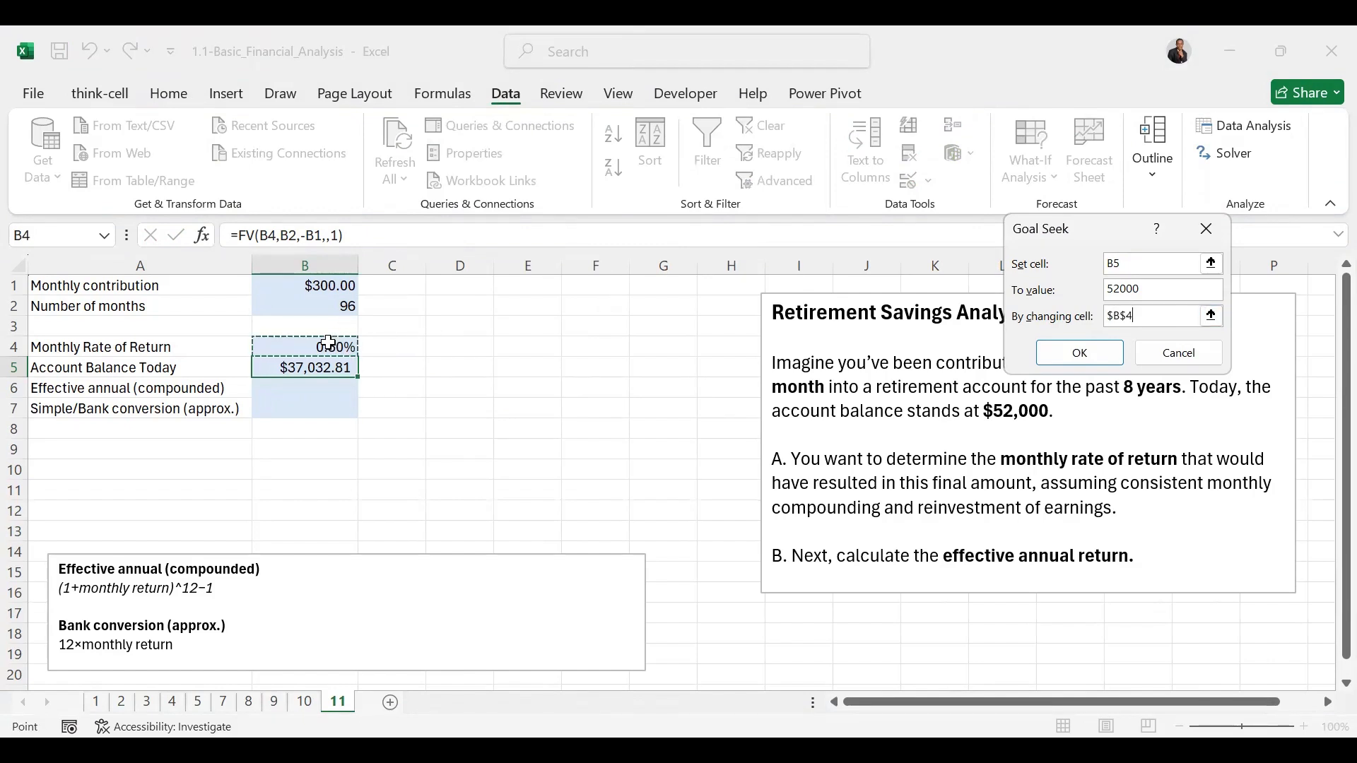
left_click(1096, 351)
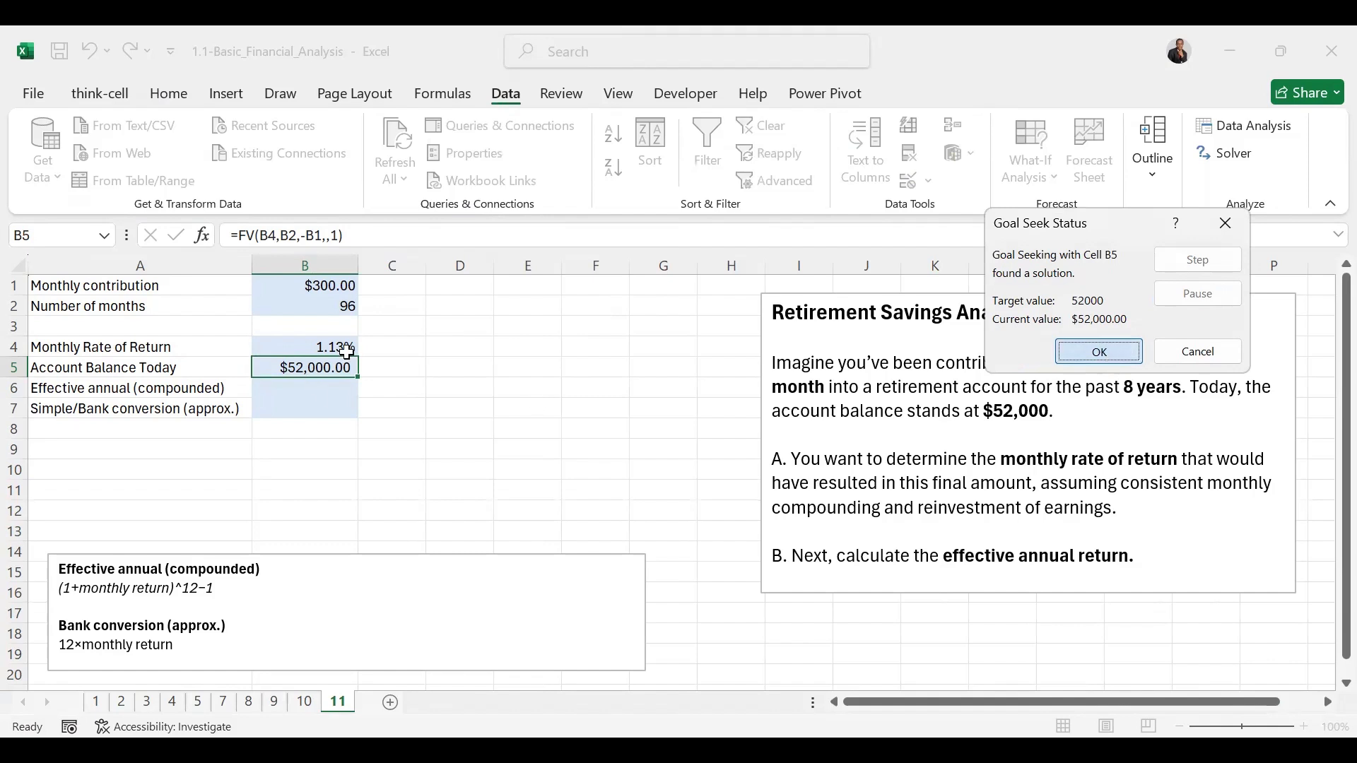
key("Return")
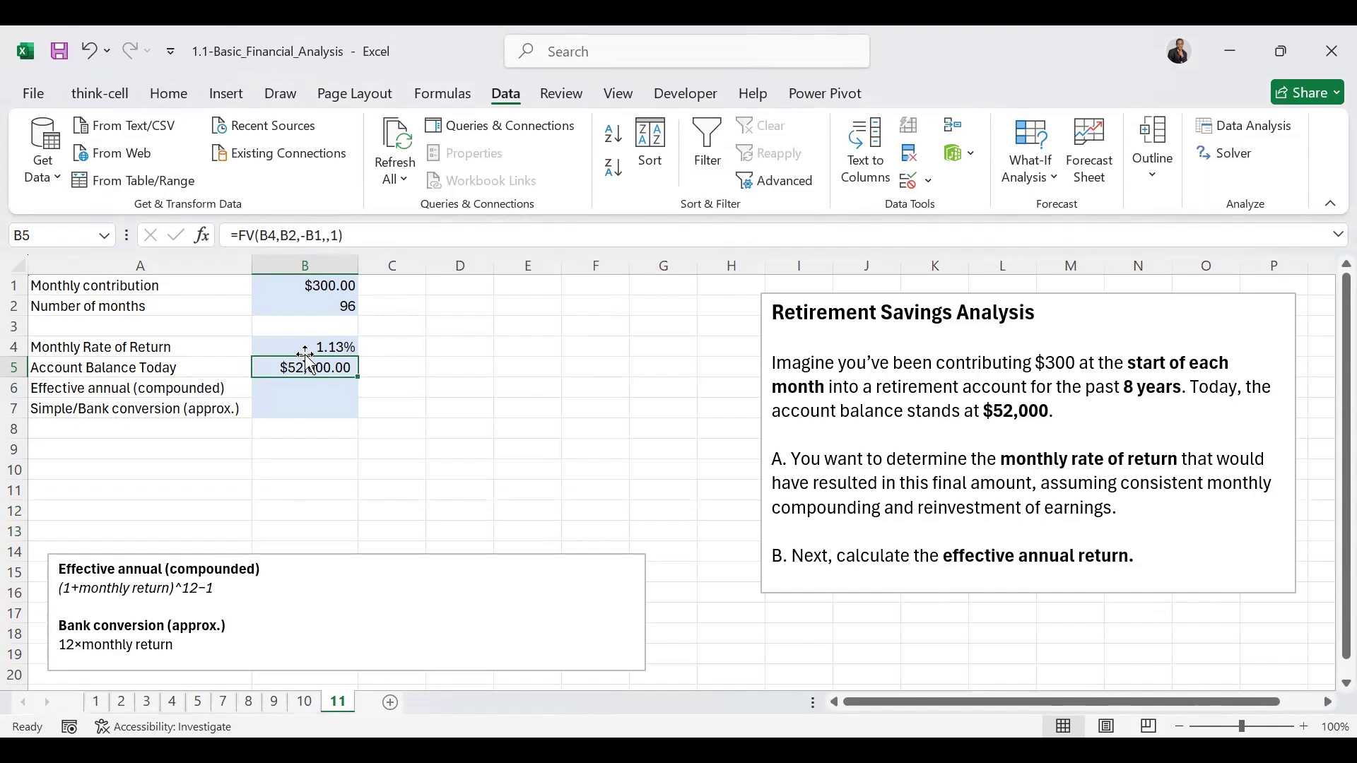
Step: Calculate the compounded effective annual return in B6 with the formula =(1+B4)^12-1
left_click(294, 394)
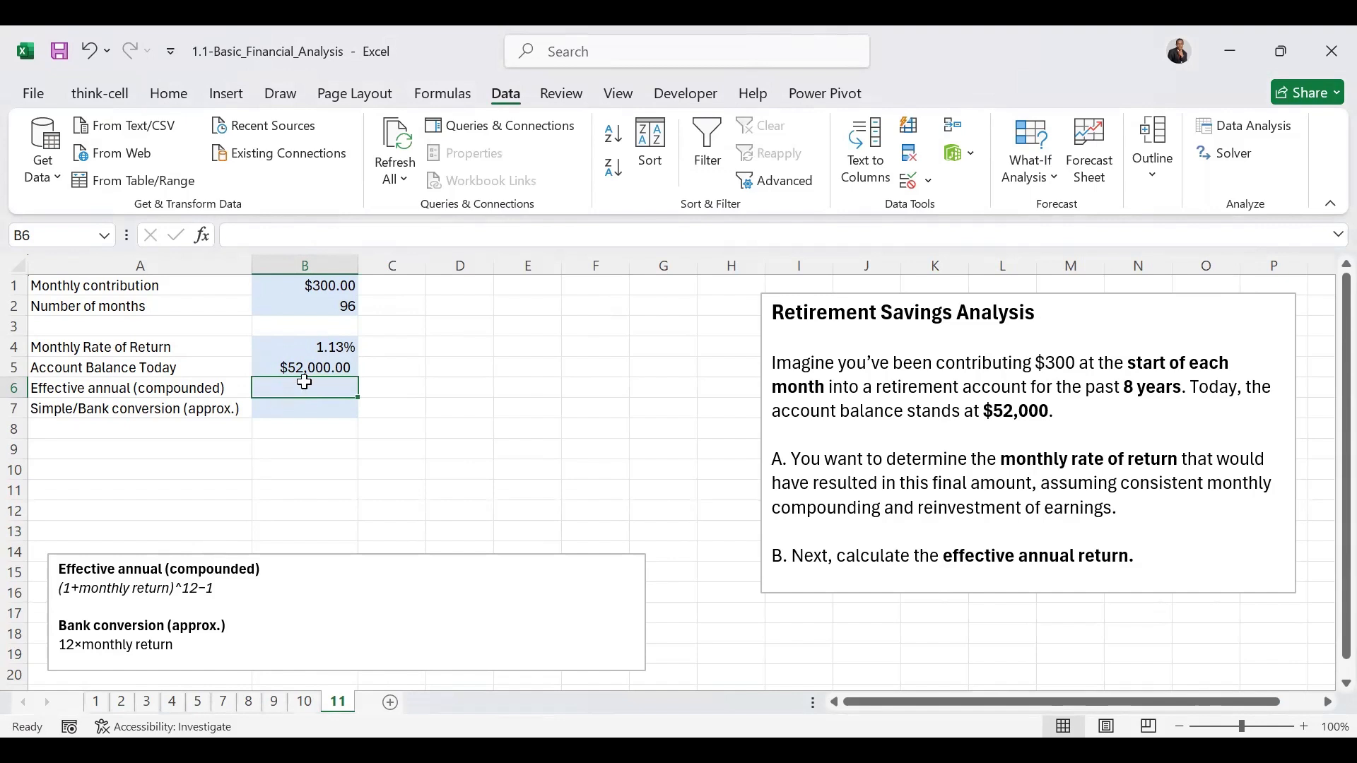
type("=")
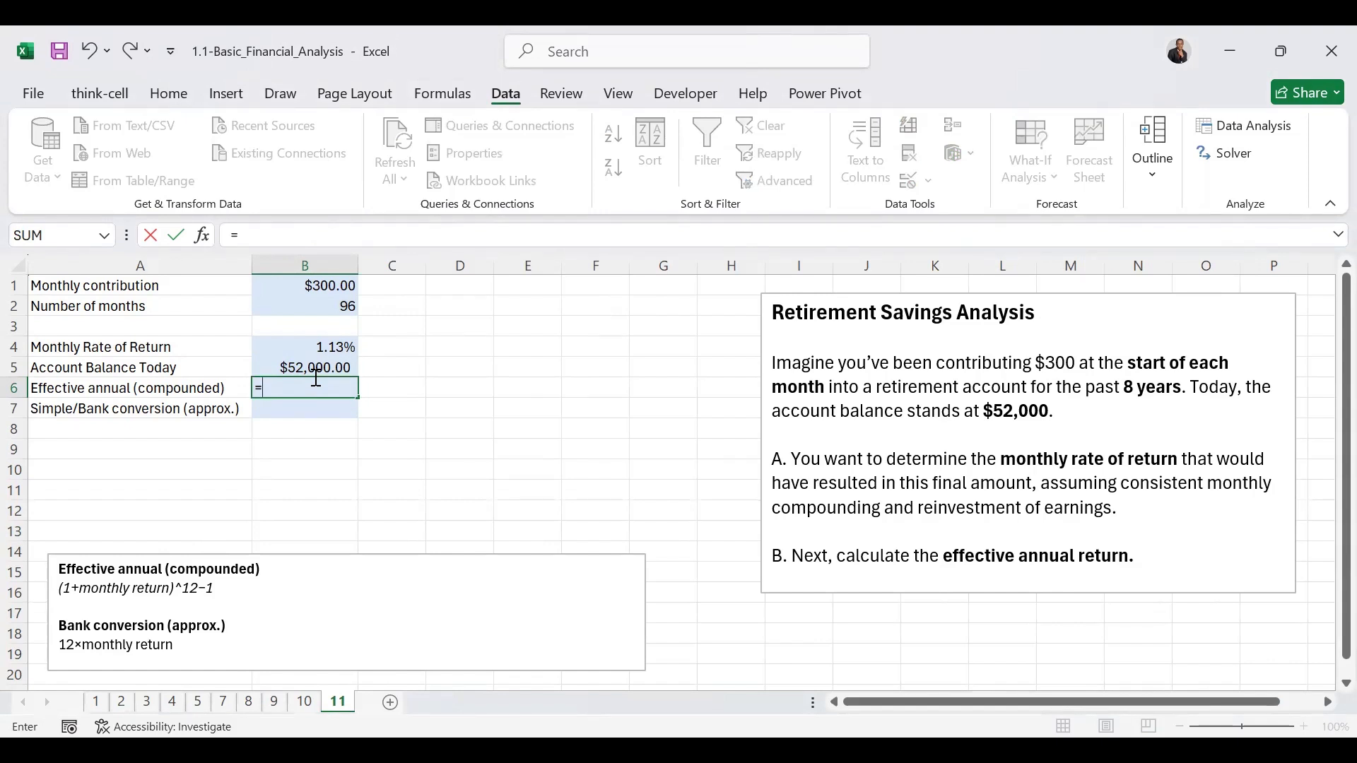
type("(1+")
left_click(313, 347)
type(")^")
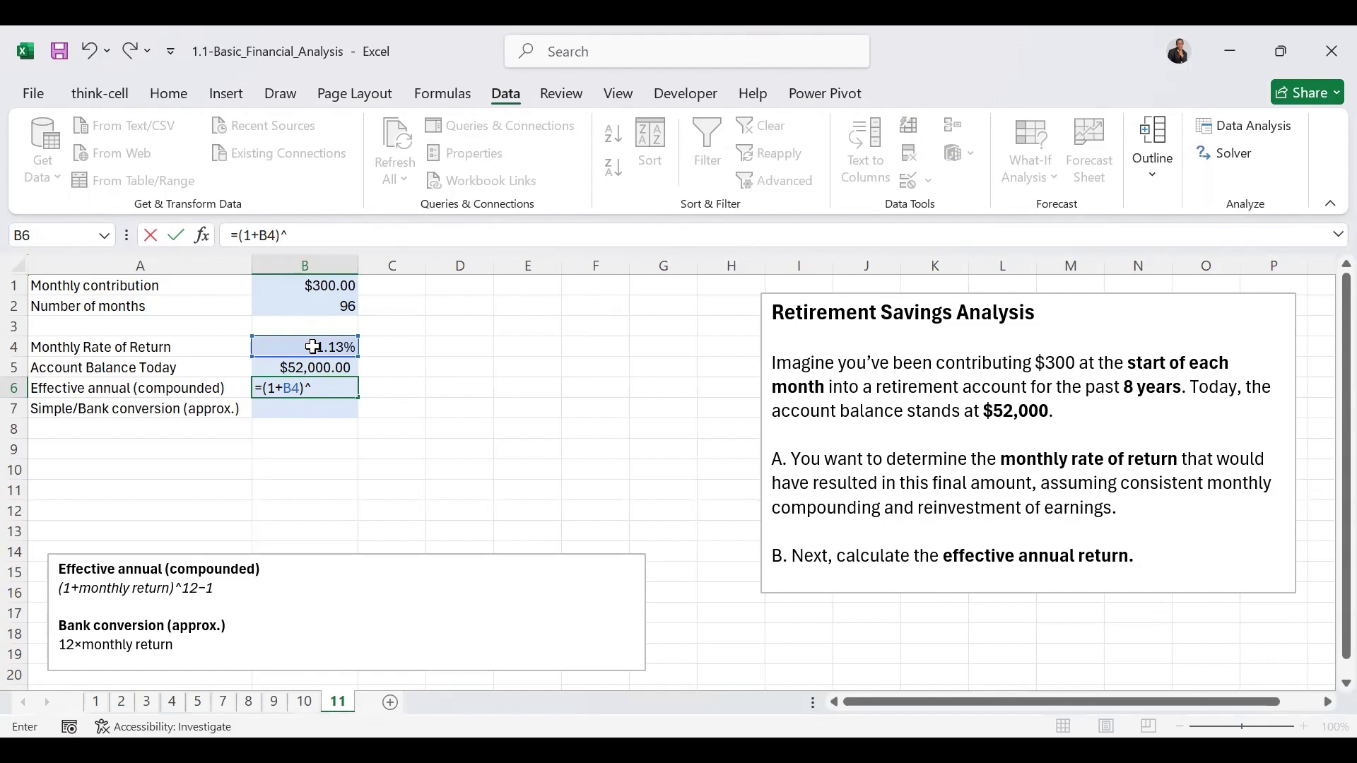
type("12-1")
key("ctrl+Return")
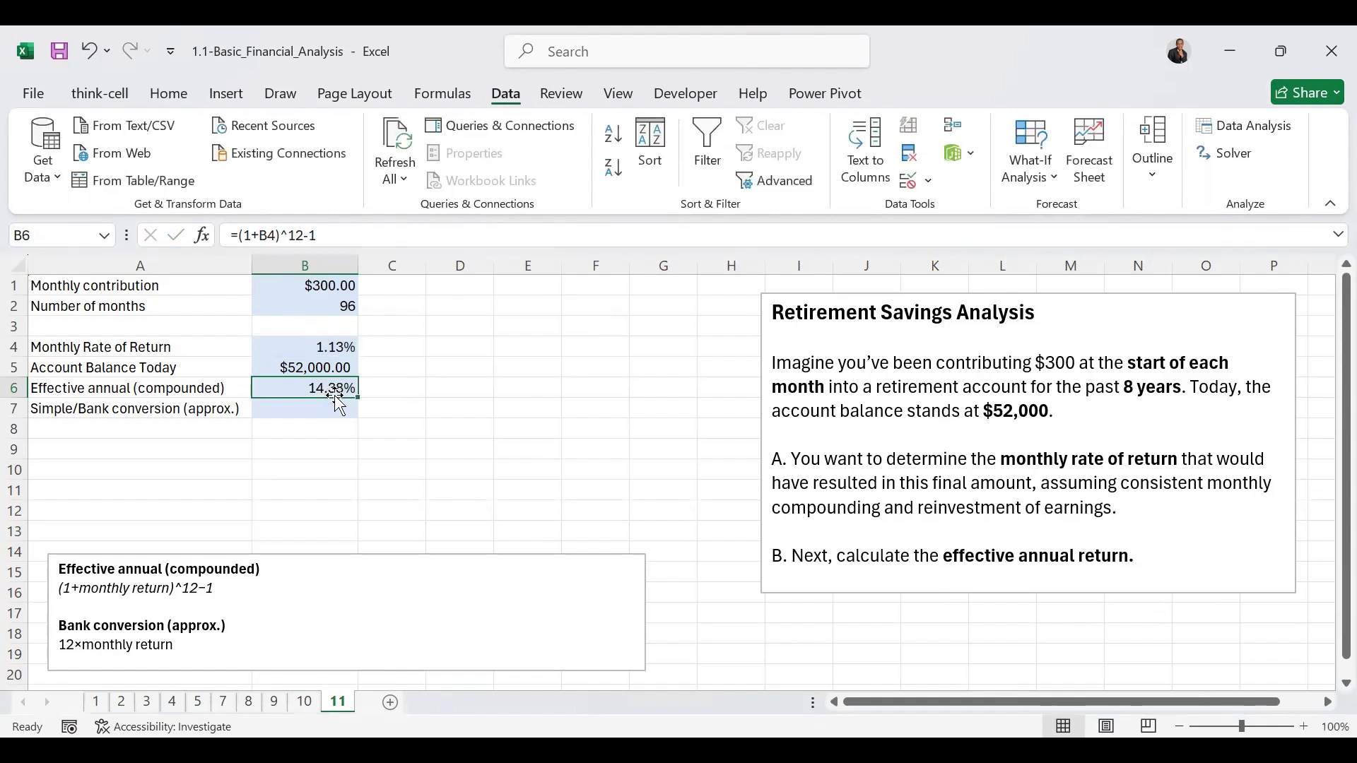
Step: Calculate the simple bank conversion of the annual return in B7 with the formula =12*B4
left_click(306, 413)
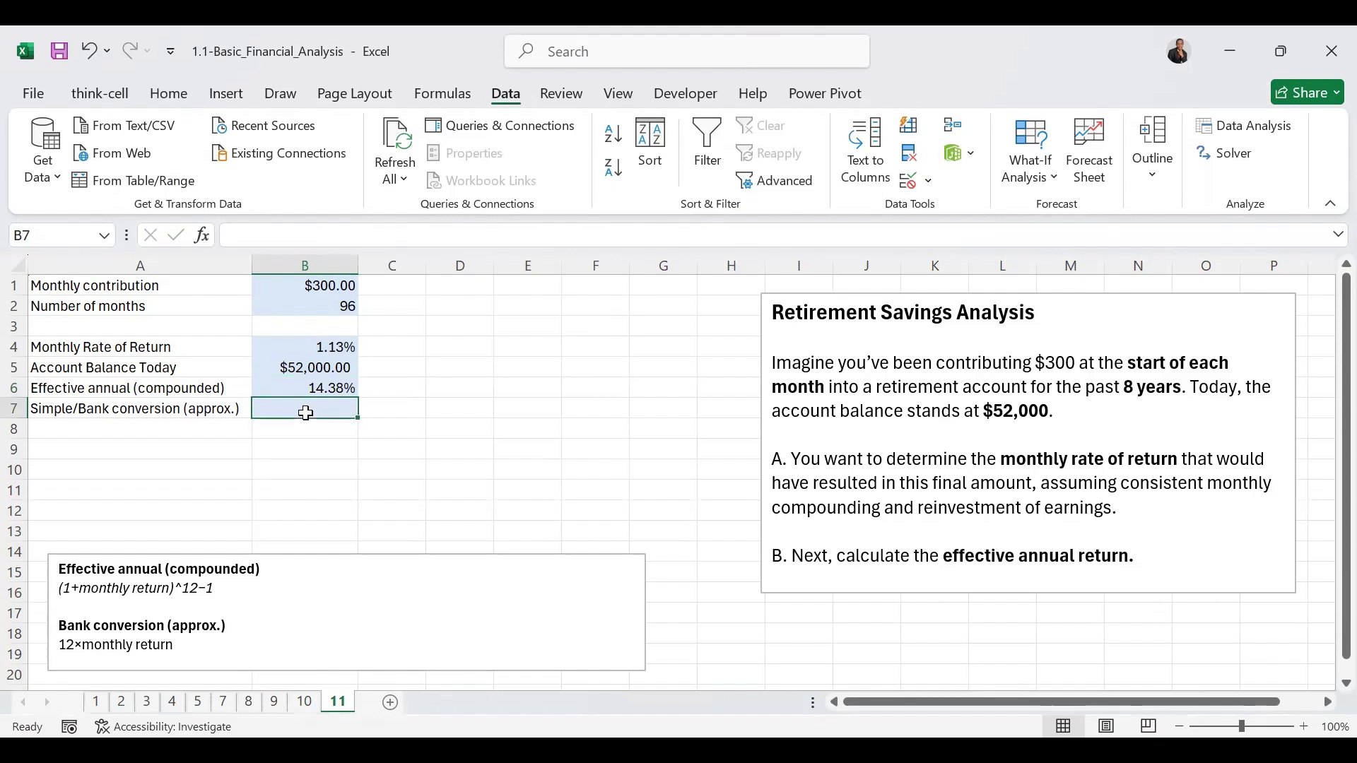
type("=12")
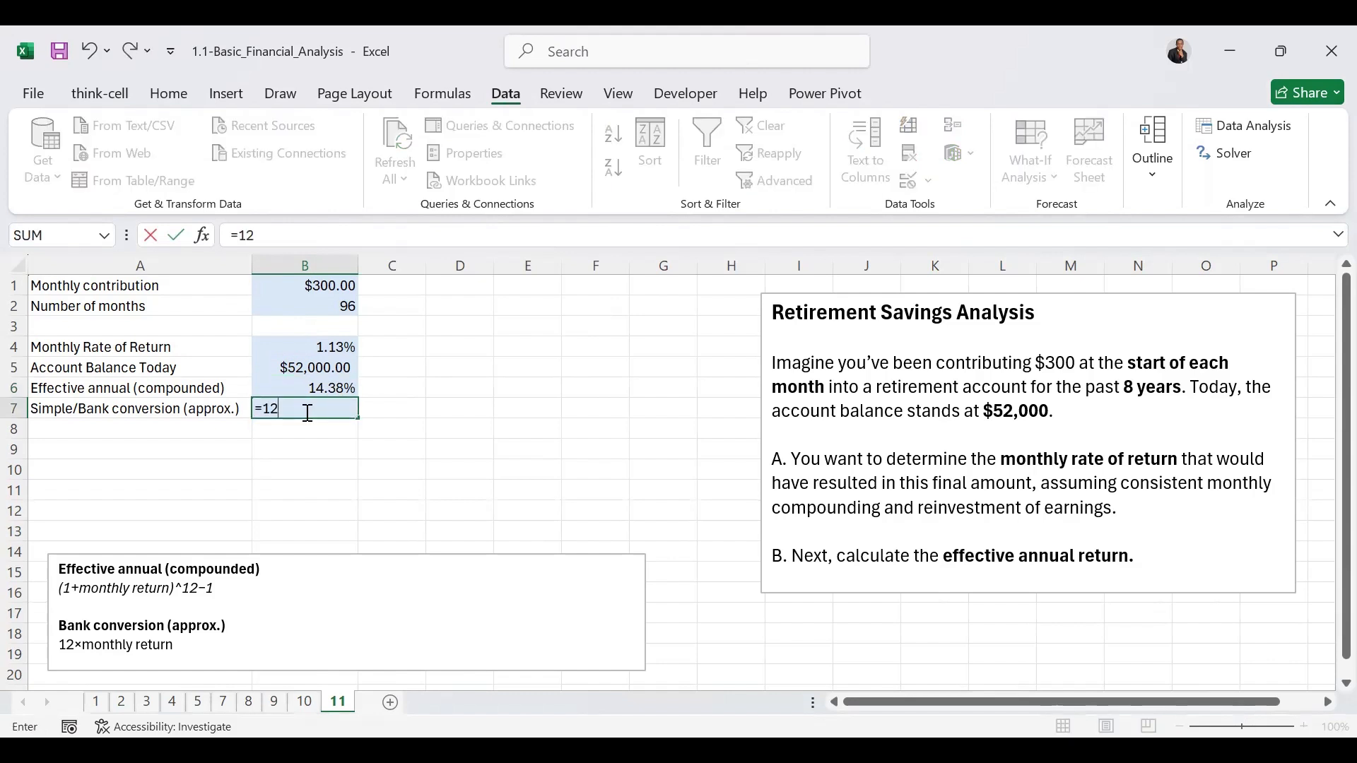
type("*")
left_click(317, 344)
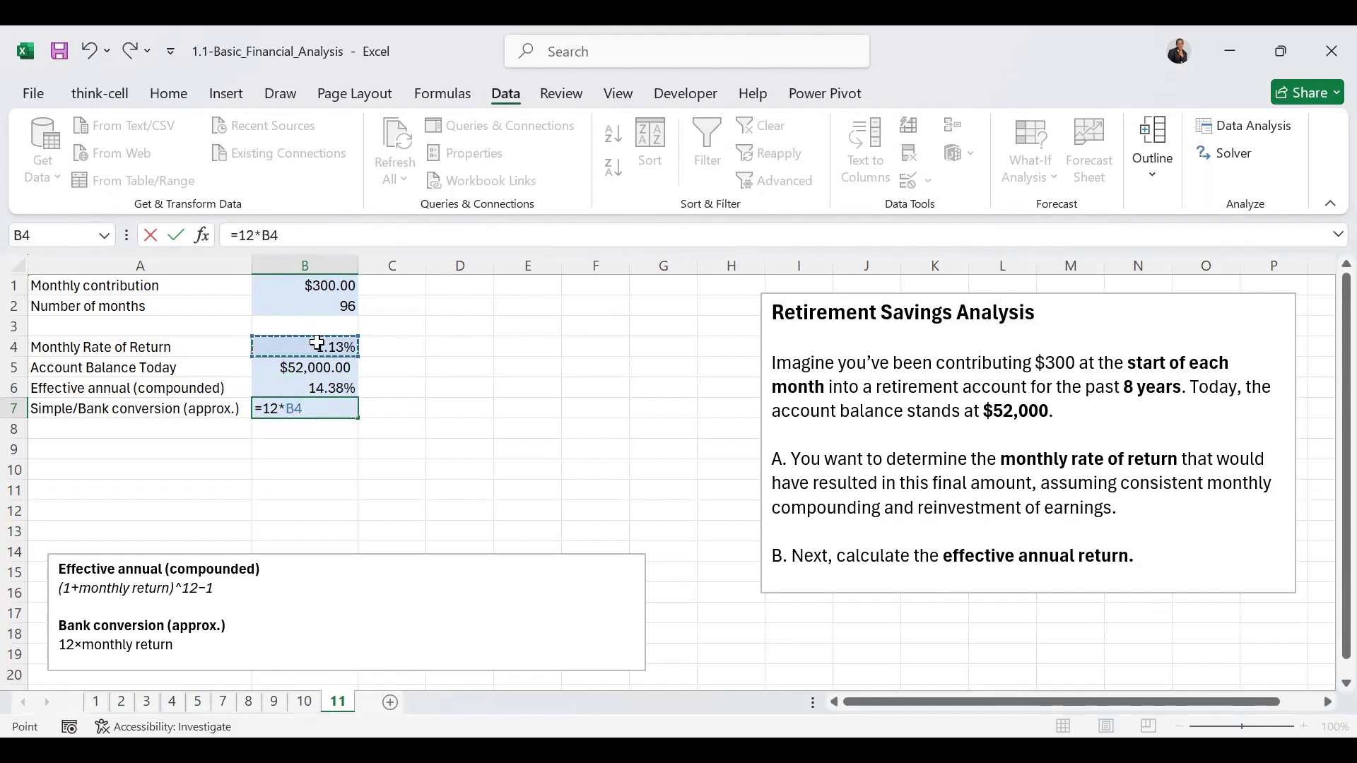
key("ctrl+Return")
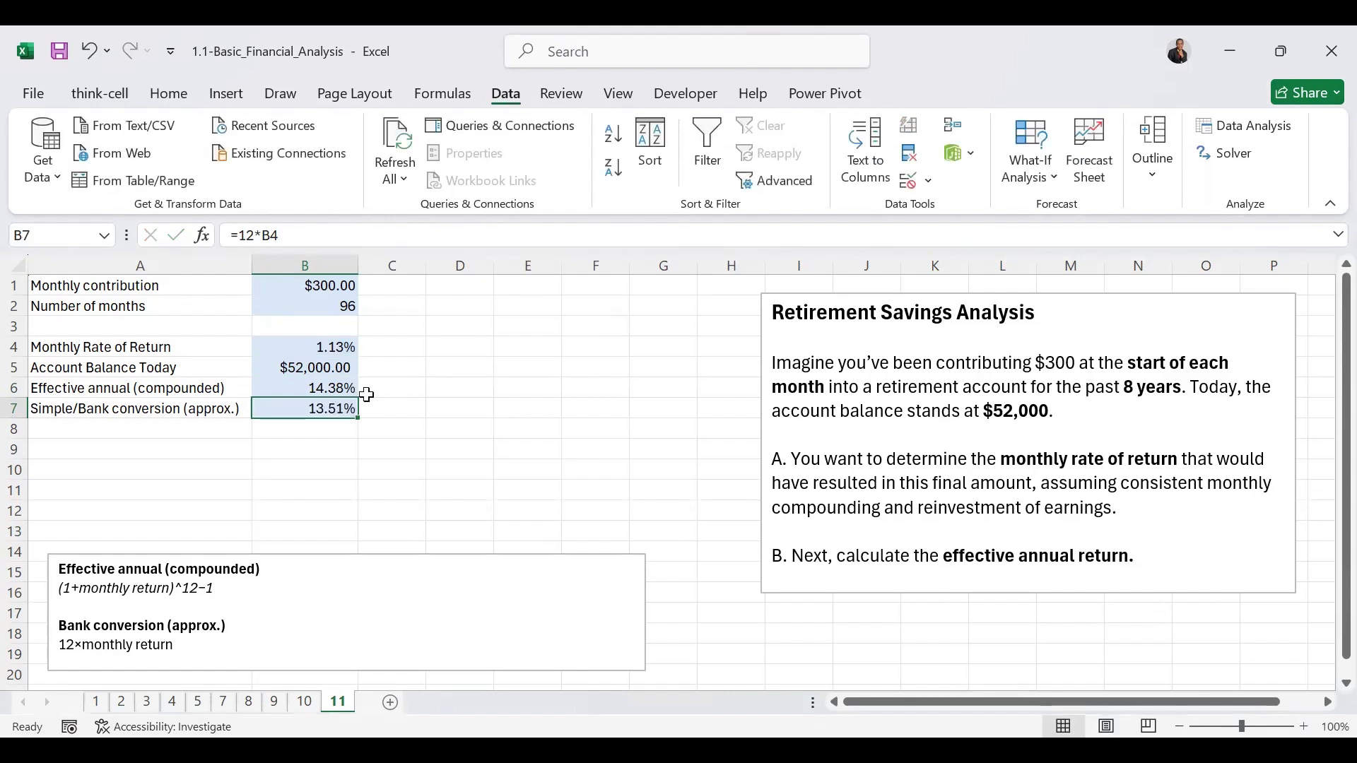